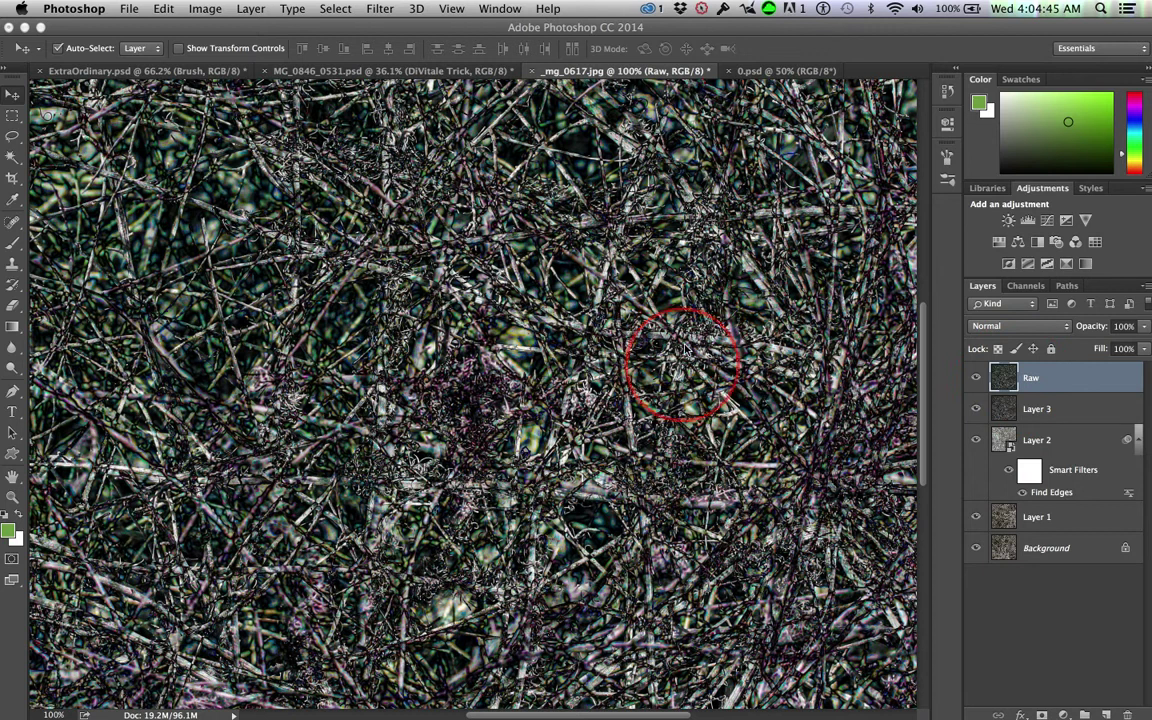
Bring the 0.psd document to the front and close it
left_click(762, 74)
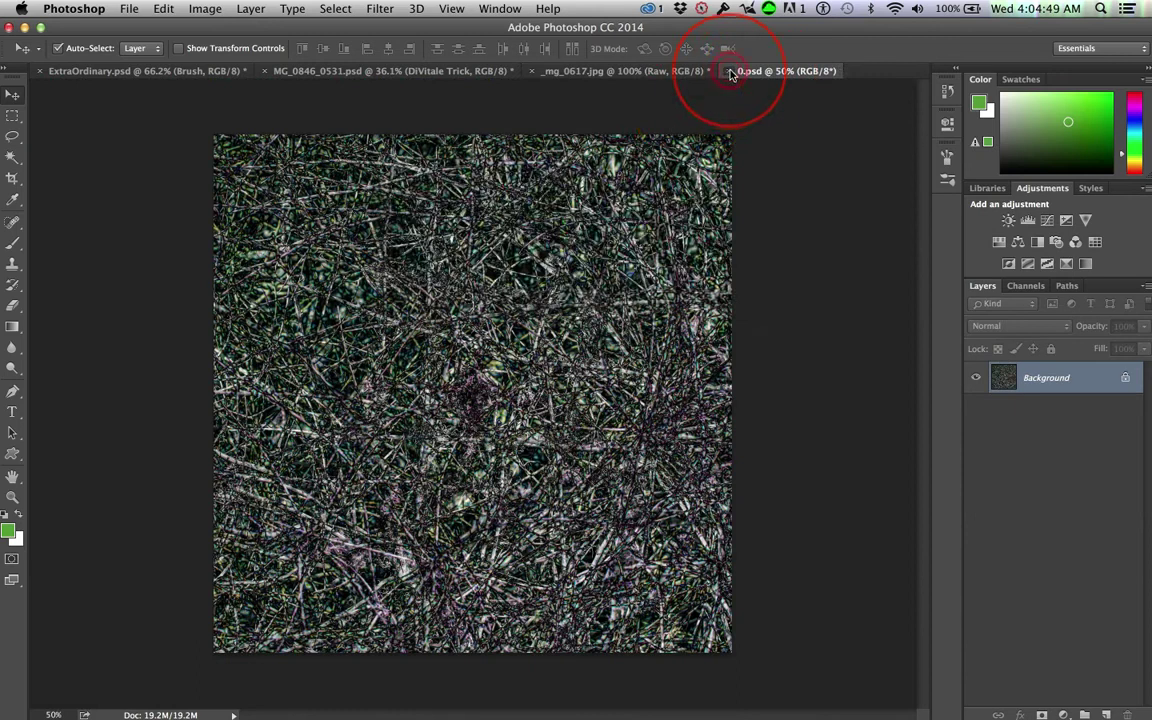
left_click(728, 71)
left_click(521, 262)
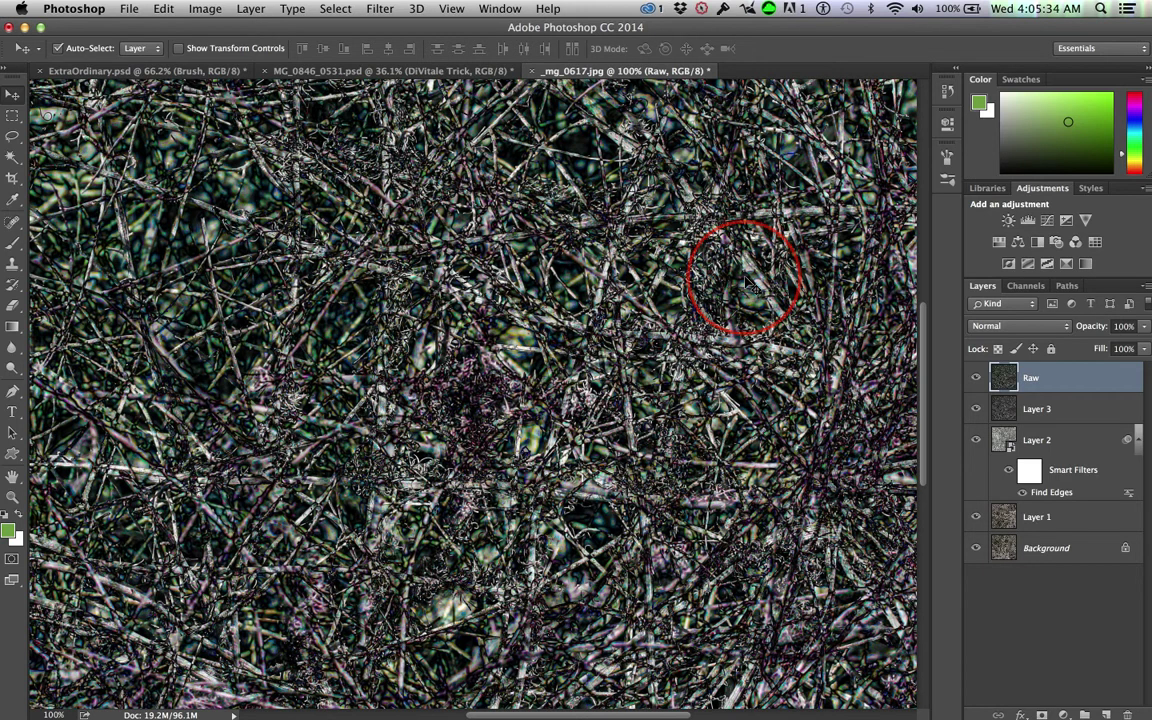
Add a Threshold adjustment layer above the Raw layer and set its threshold level to 124
key("super+0")
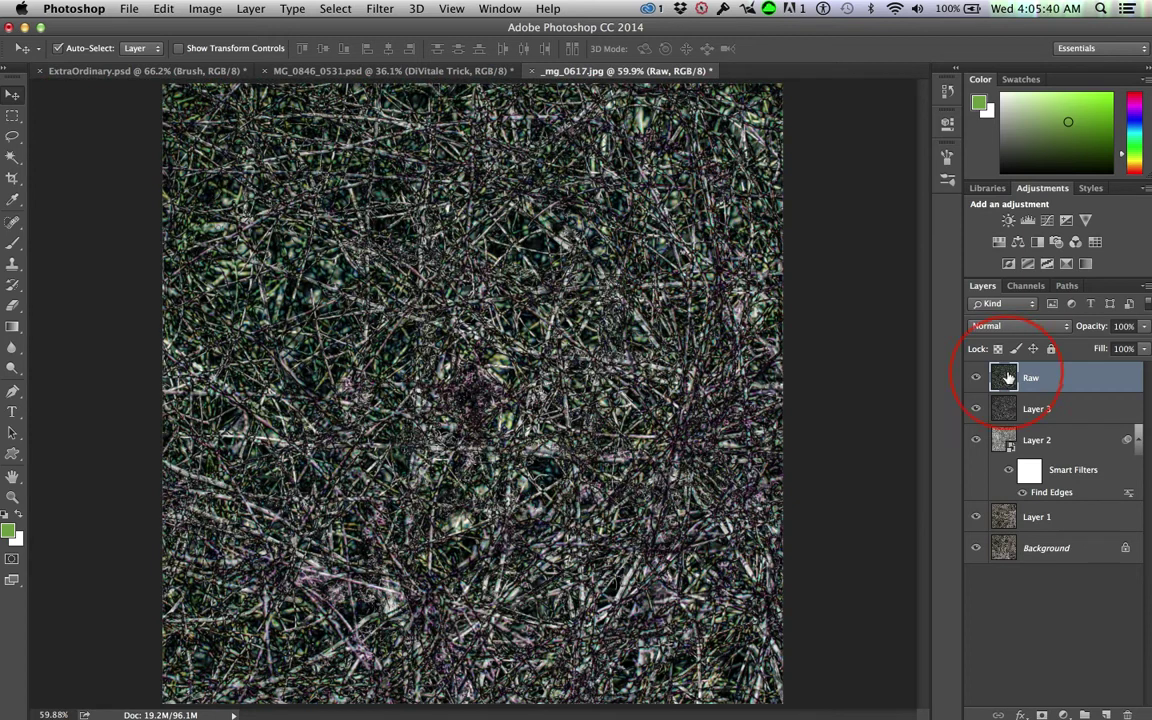
left_click(1048, 264)
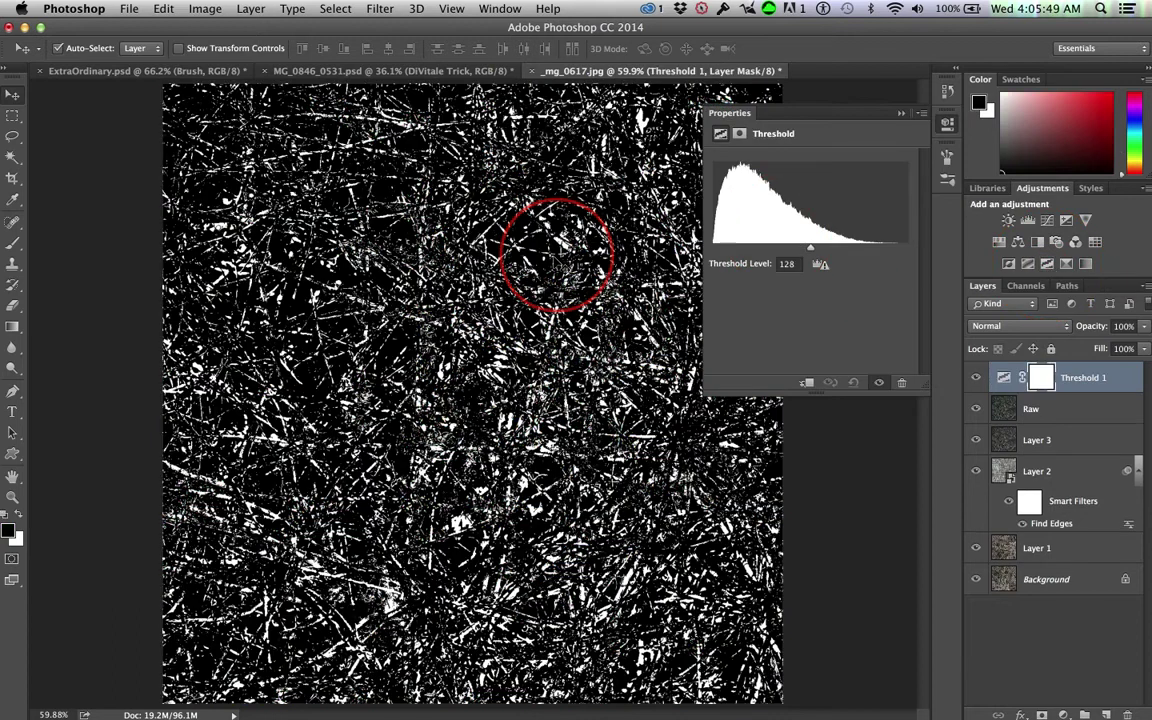
left_click_drag(812, 250, 857, 254)
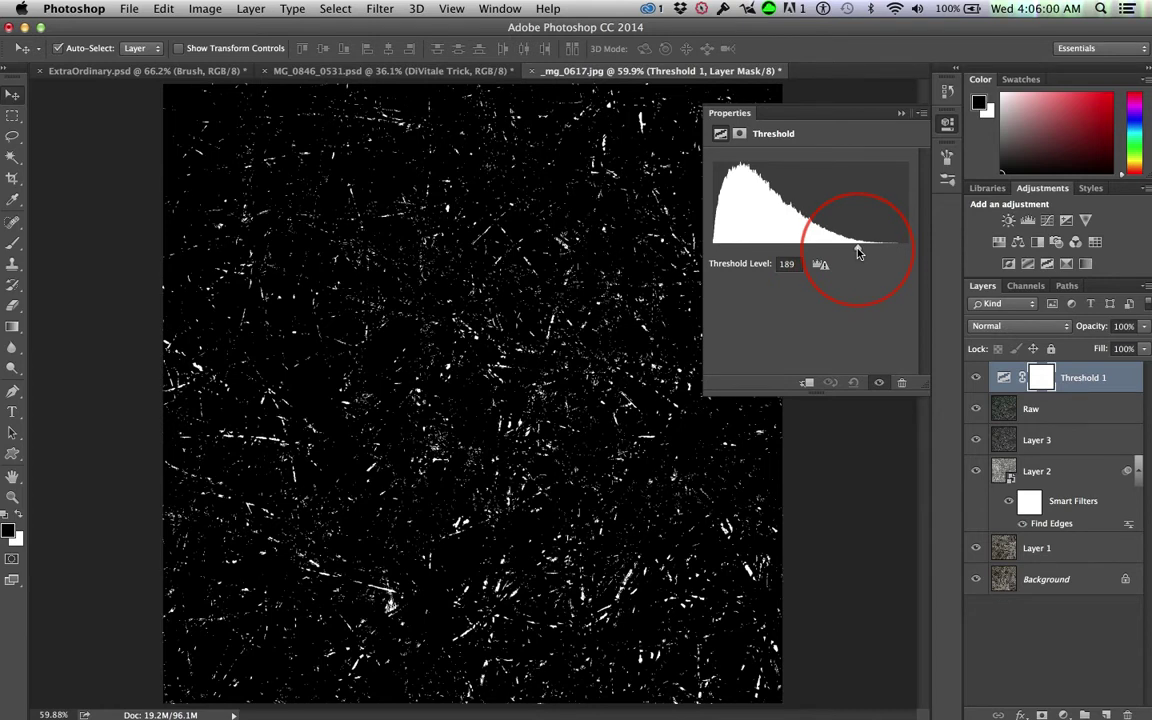
left_click_drag(857, 253, 855, 254)
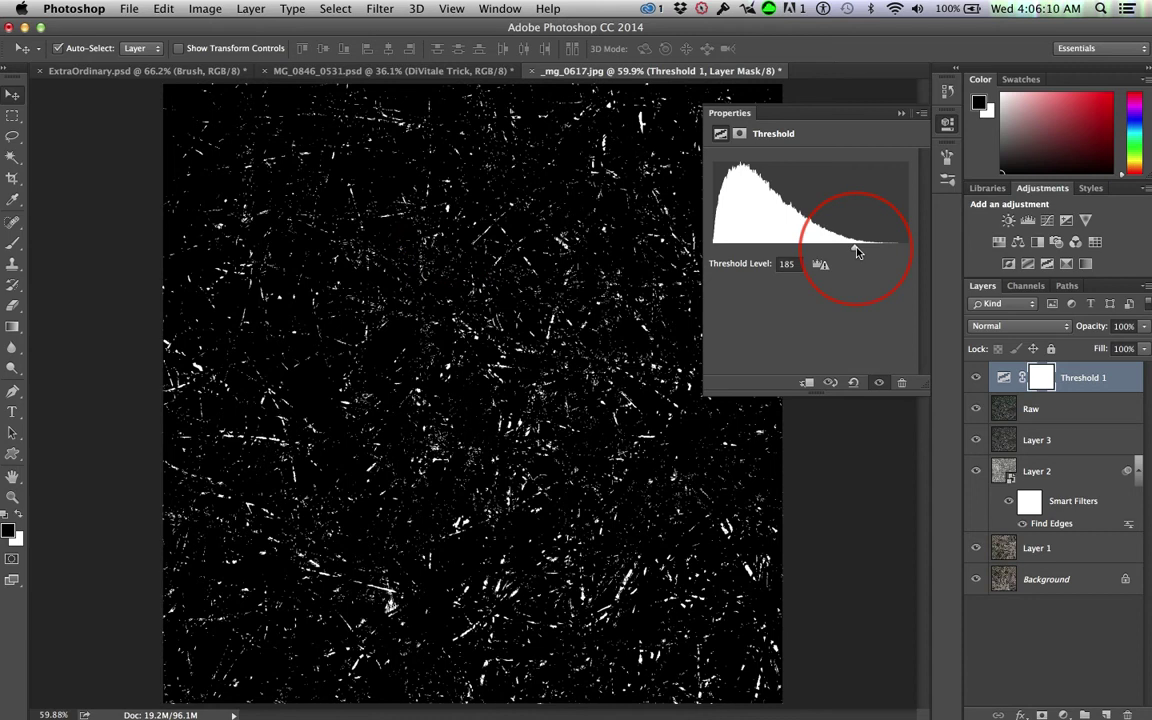
left_click_drag(856, 251, 810, 249)
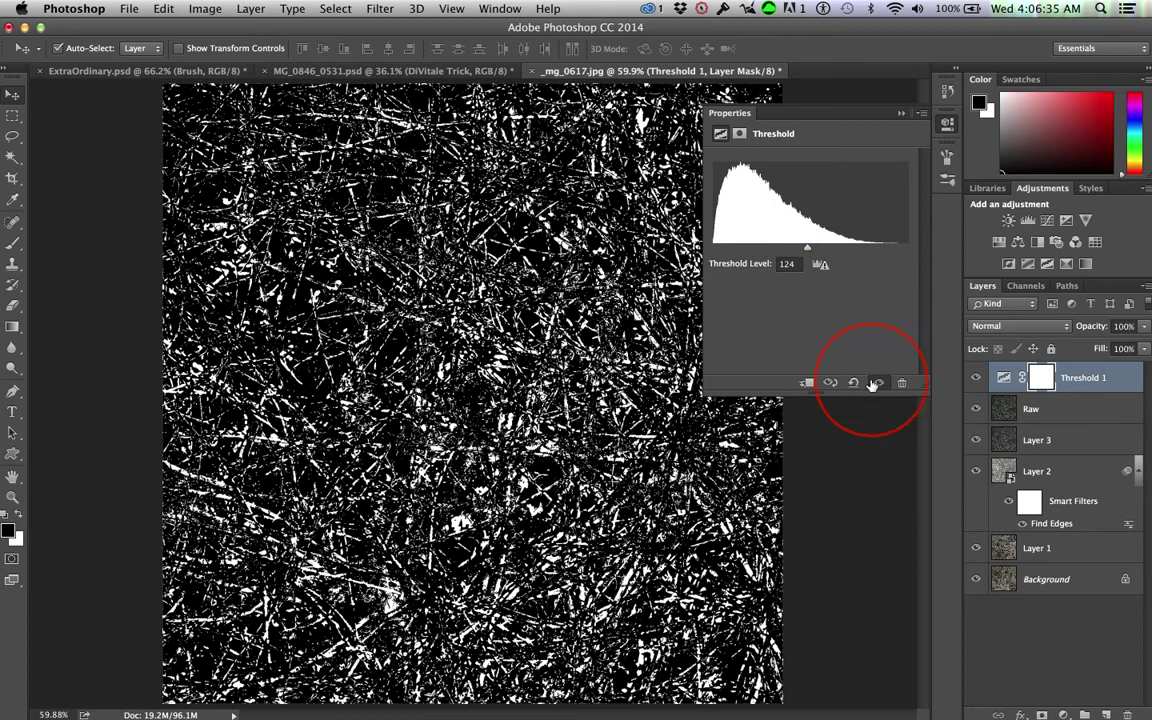
left_click(900, 115)
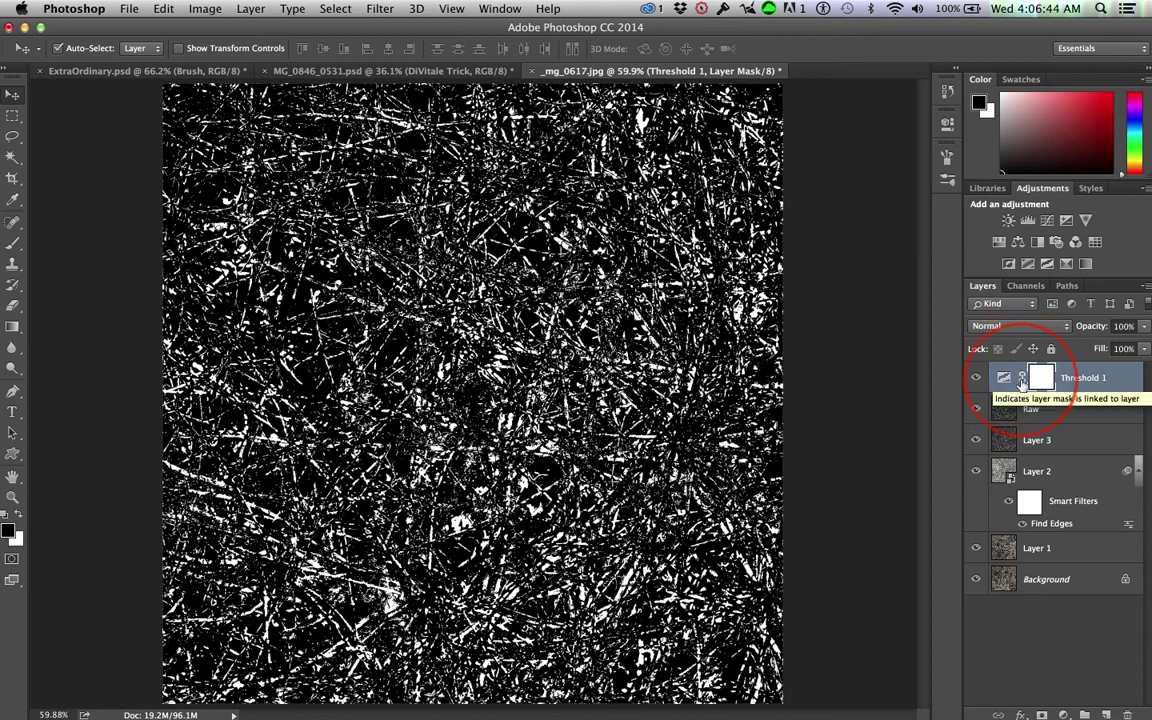
Stamp all visible layers into a new layer and define it as a brush preset named _mg_0617.jpg
key("alt+shift+super+e")
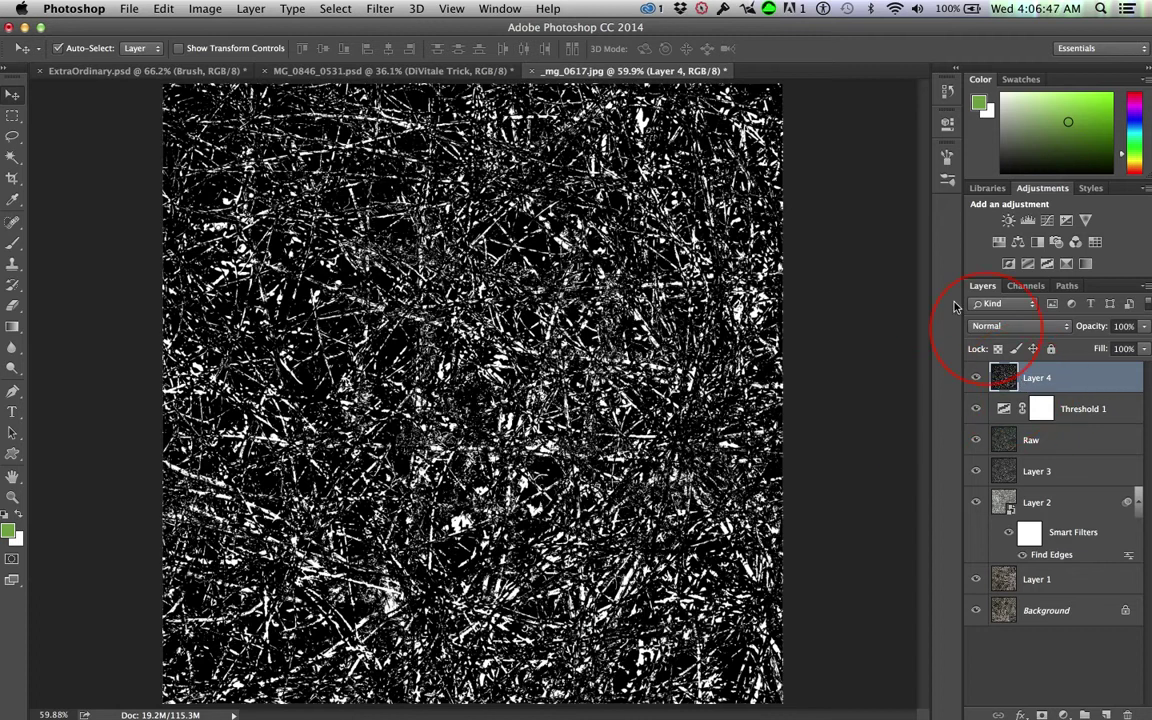
left_click(161, 9)
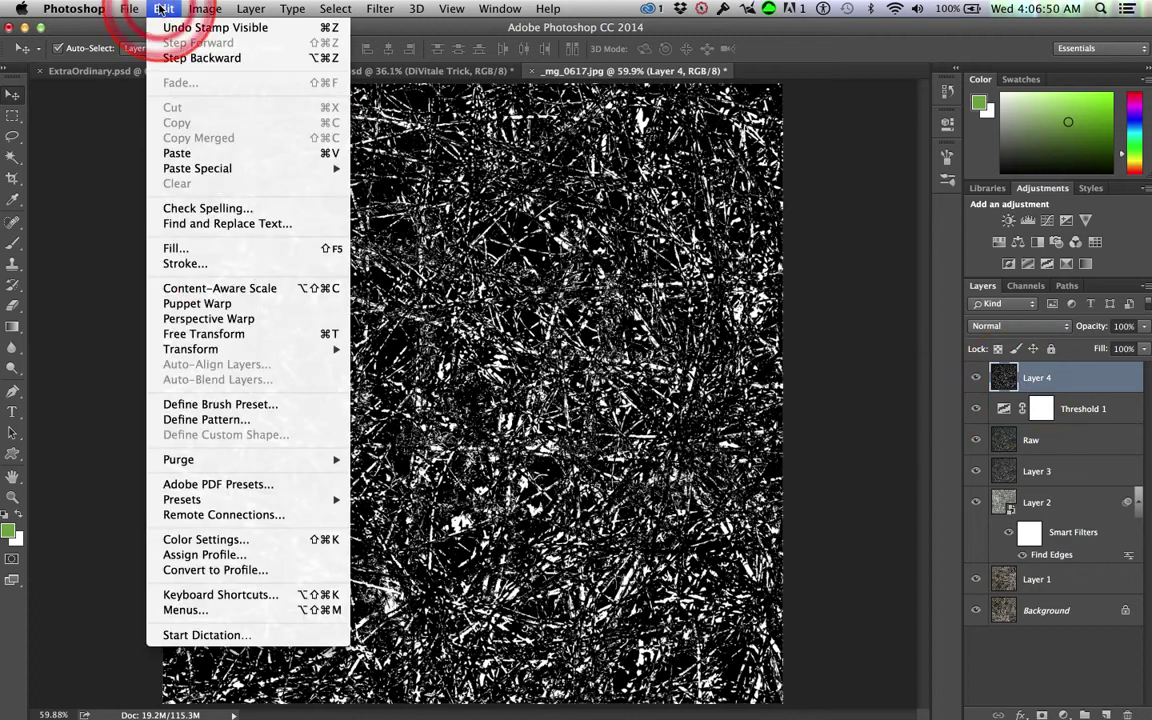
left_click(224, 405)
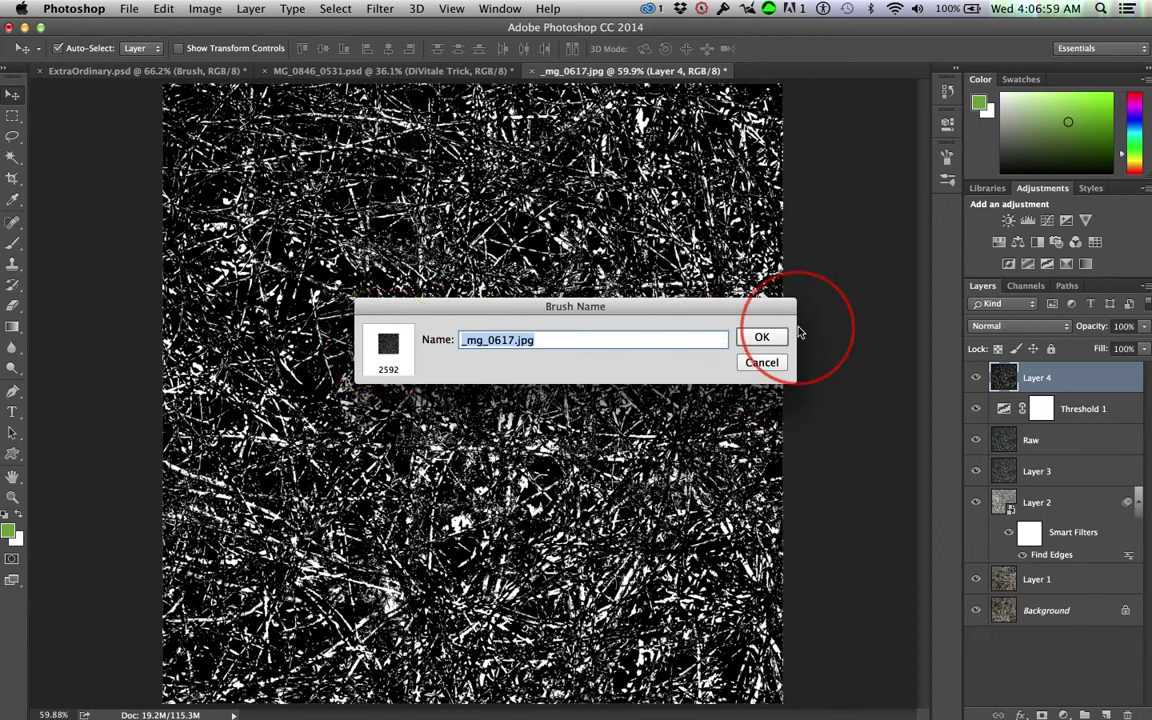
left_click(761, 338)
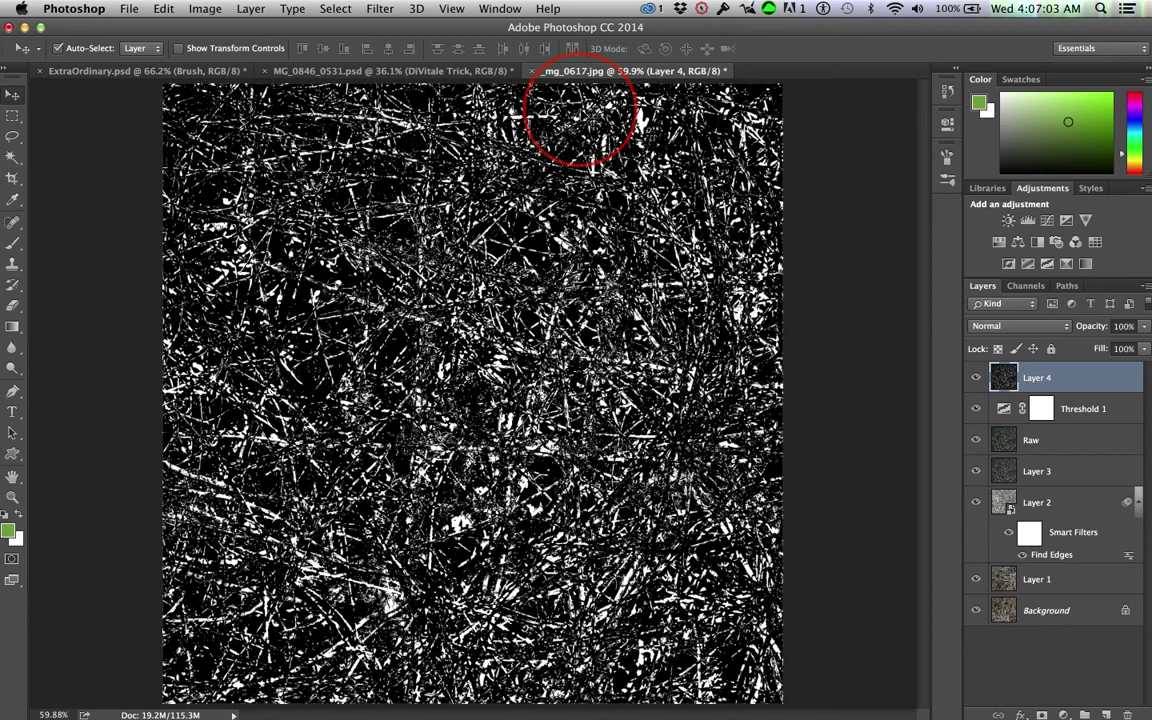
Open MG_0846_0531.jpg from the Desktop and add an empty layer above its Background
key("super")
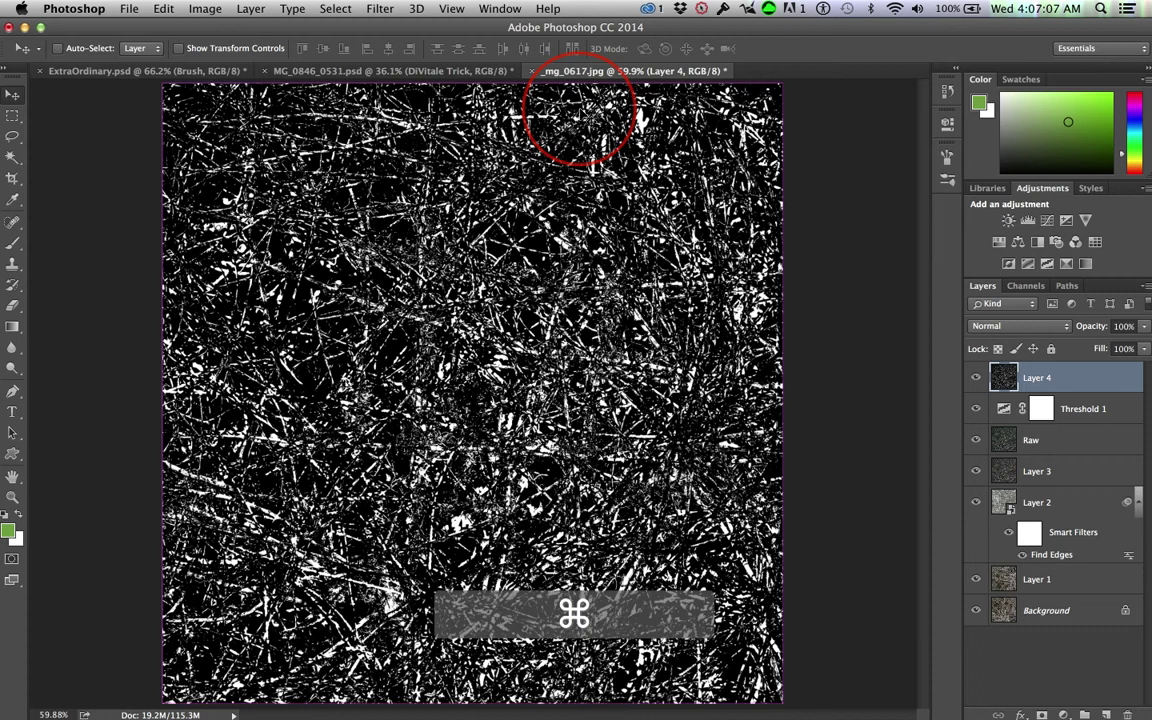
key("super+o")
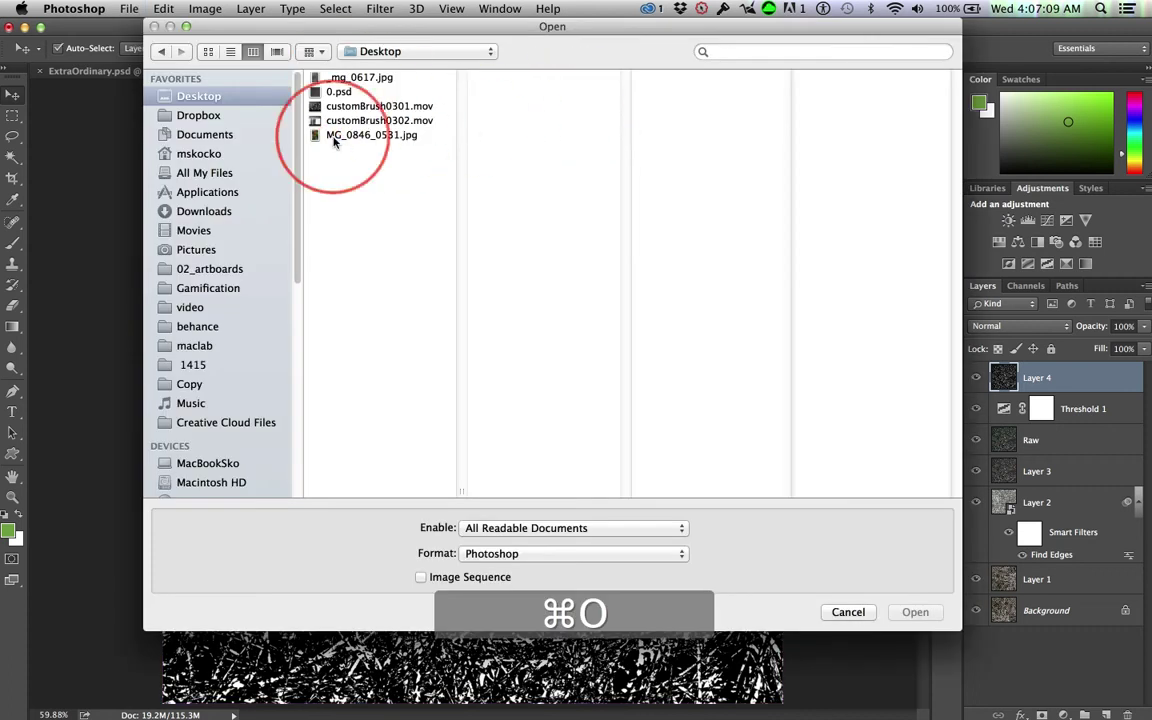
left_click(345, 135)
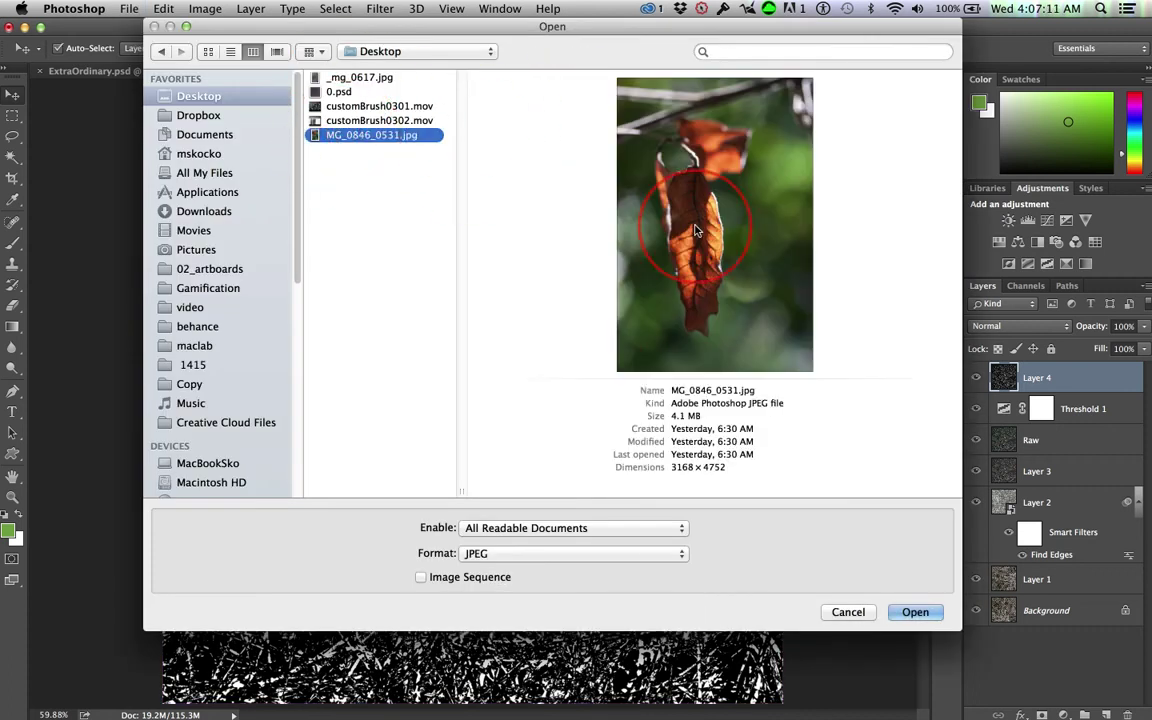
left_click(910, 612)
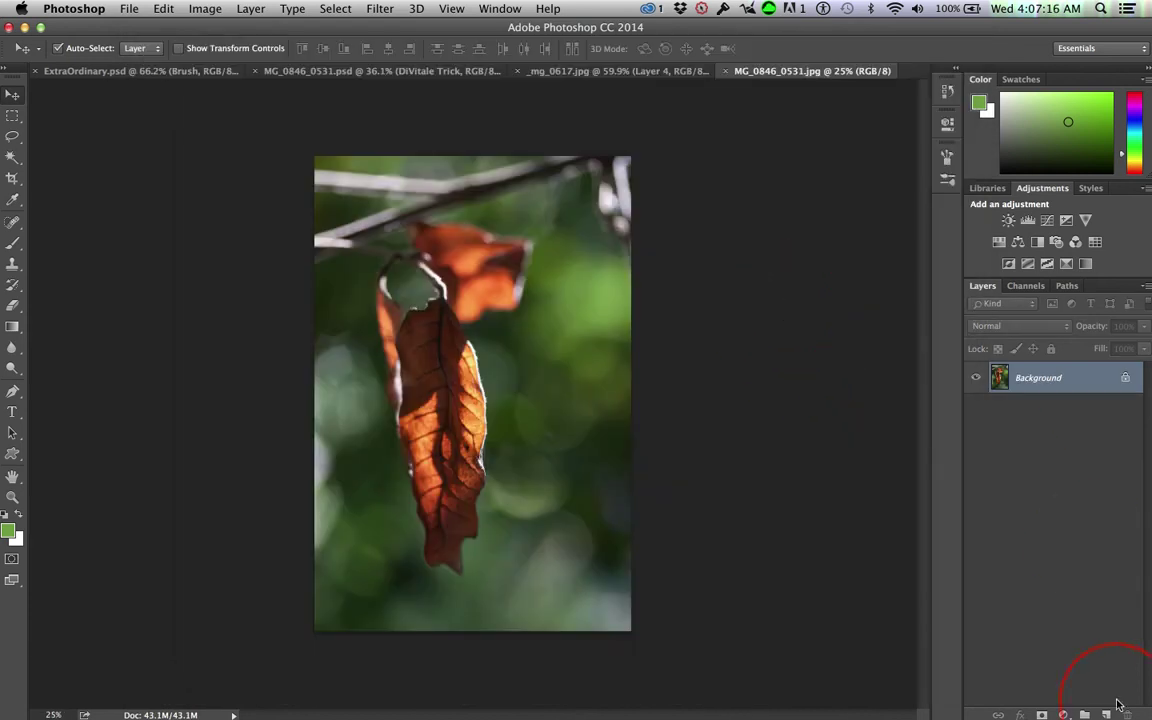
left_click(1106, 714)
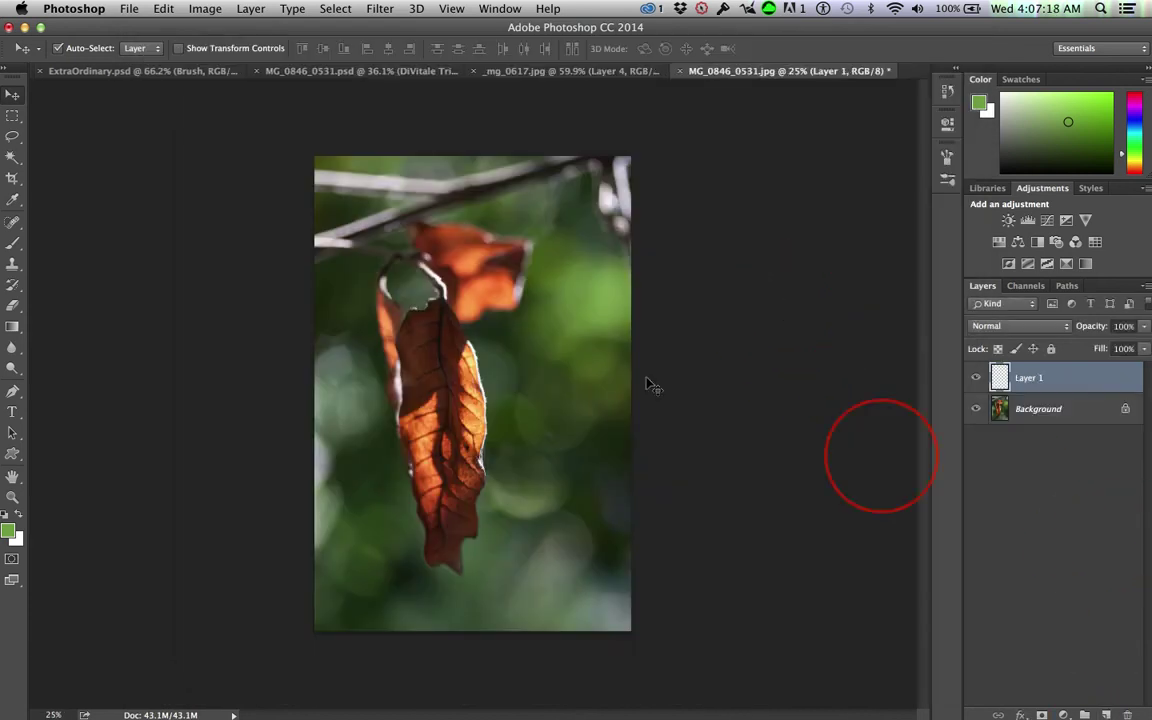
Activate the Brush tool with the custom 2592 px texture preset and enlarge the brush to 5000 px
left_click(12, 243)
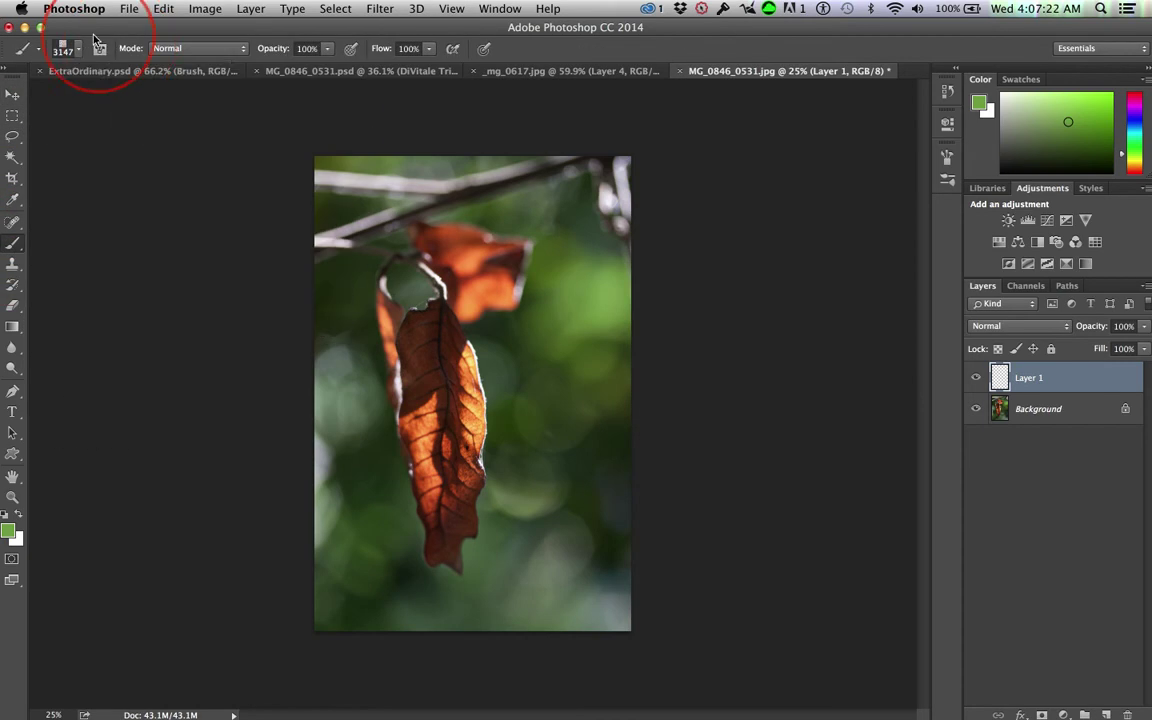
left_click(66, 48)
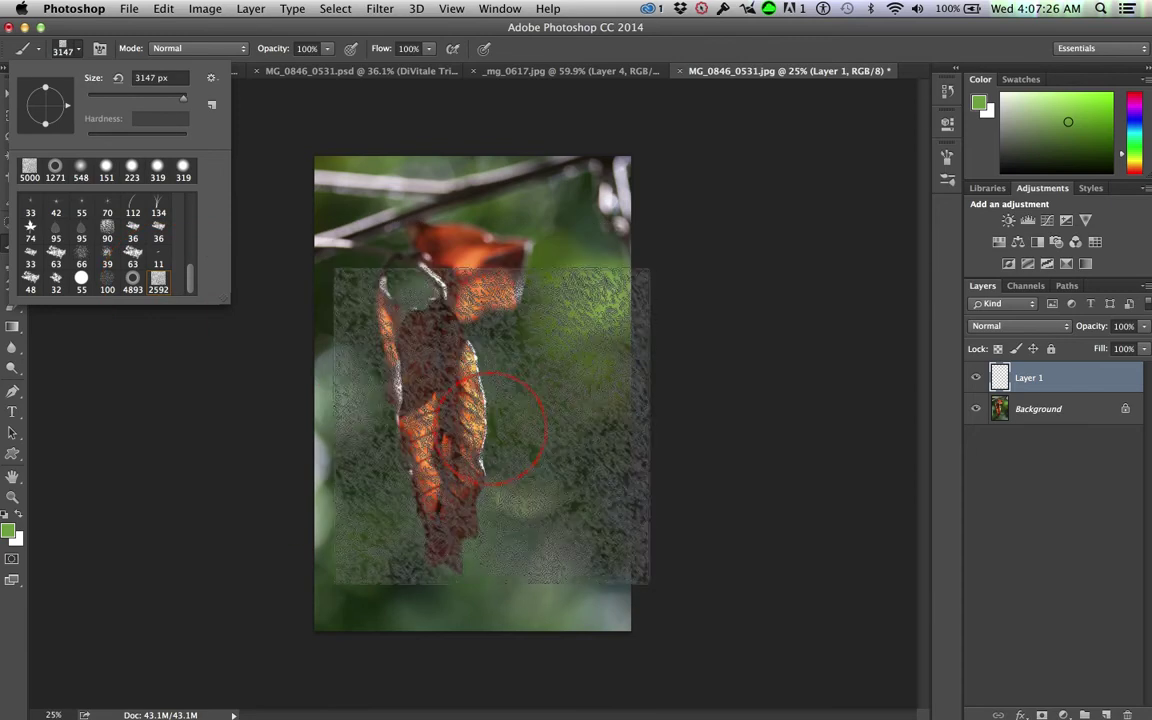
left_click(493, 421)
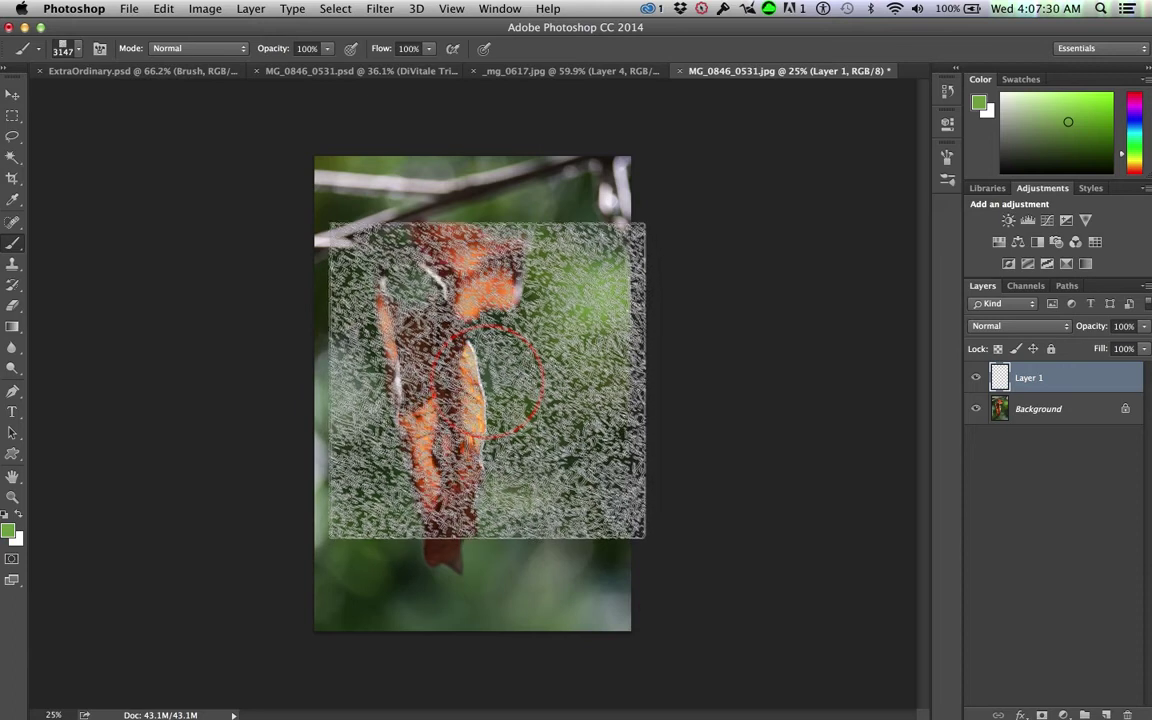
left_click(467, 365)
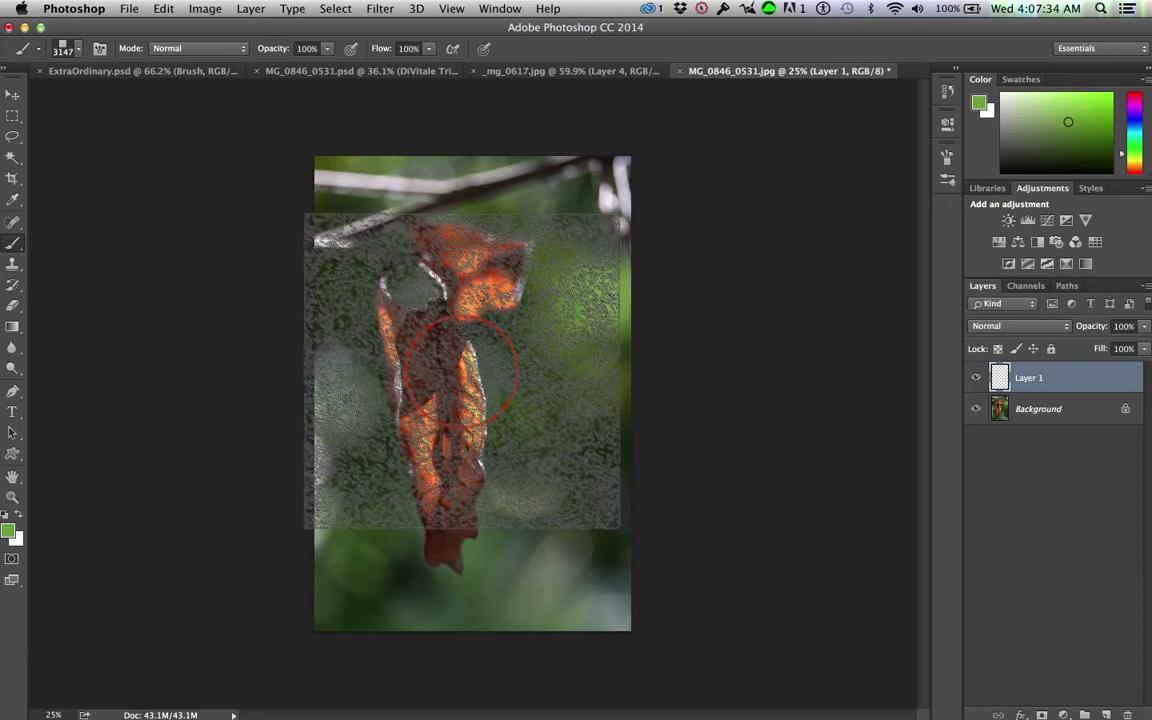
key("ctrl+alt")
mouse_move(466, 410)
left_mouse_down()
mouse_move(543, 418)
mouse_move(692, 406)
left_mouse_up()
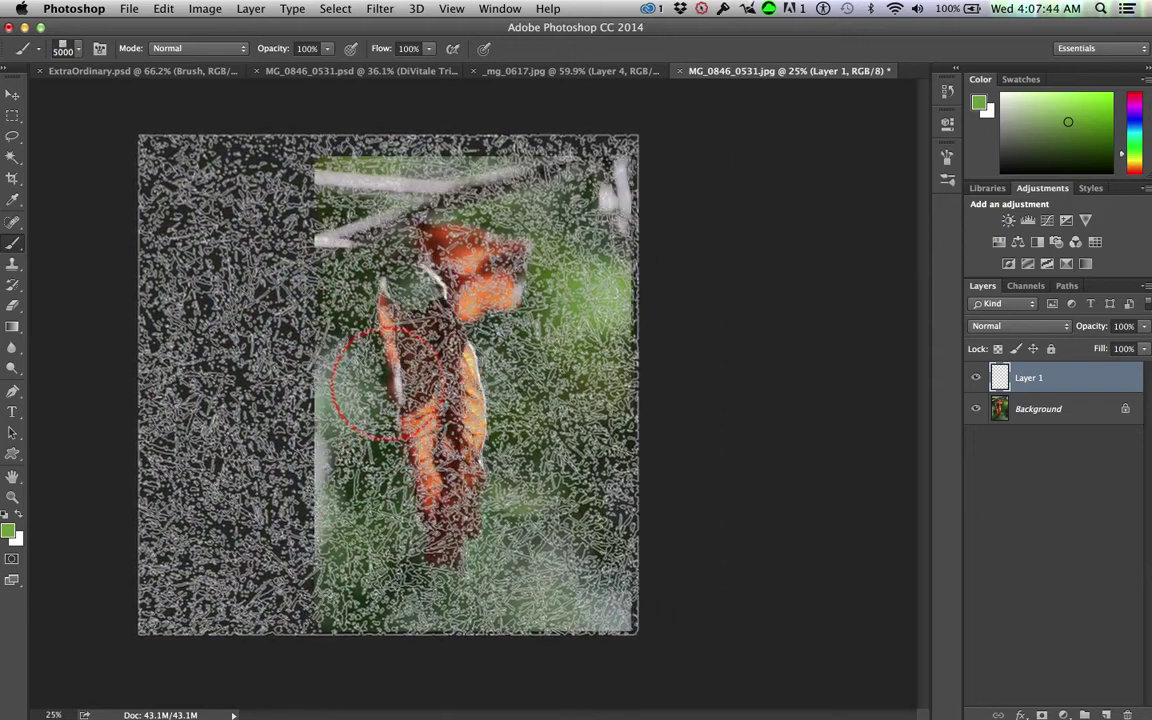
left_click(385, 382)
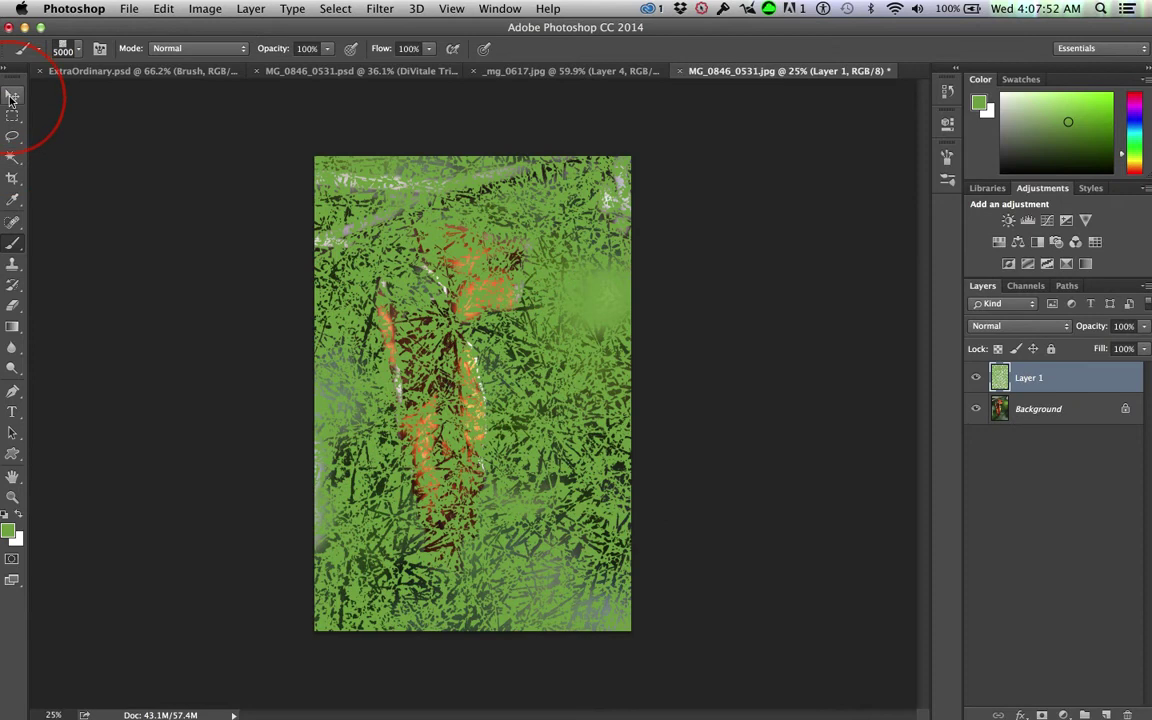
key("super")
key("super+z")
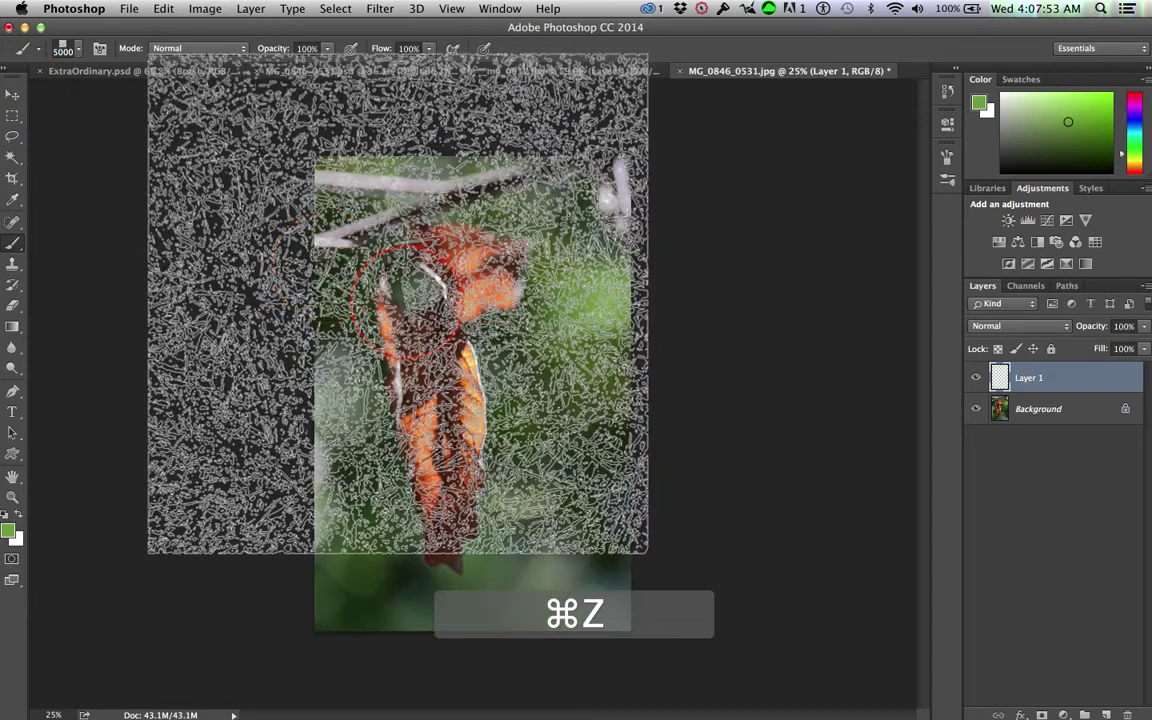
Reset the colors to default black and white, stamp the texture brush once across the leaf photo on Layer 1, and switch to the Move tool
key("d")
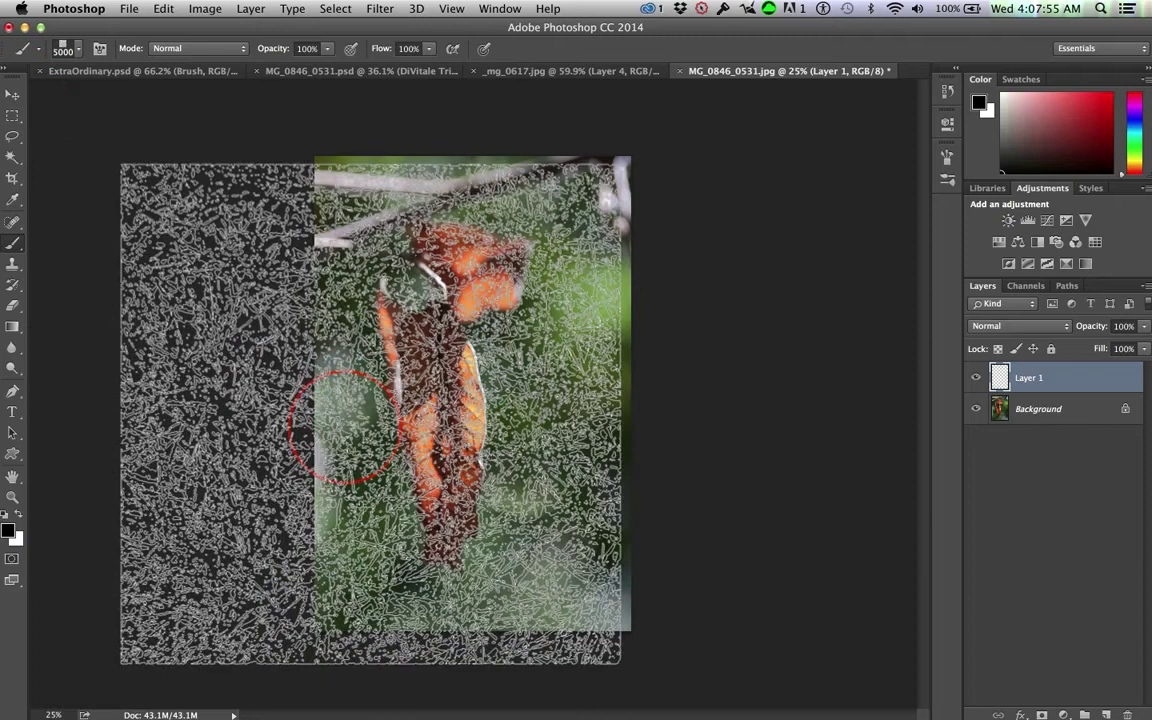
left_click(378, 378)
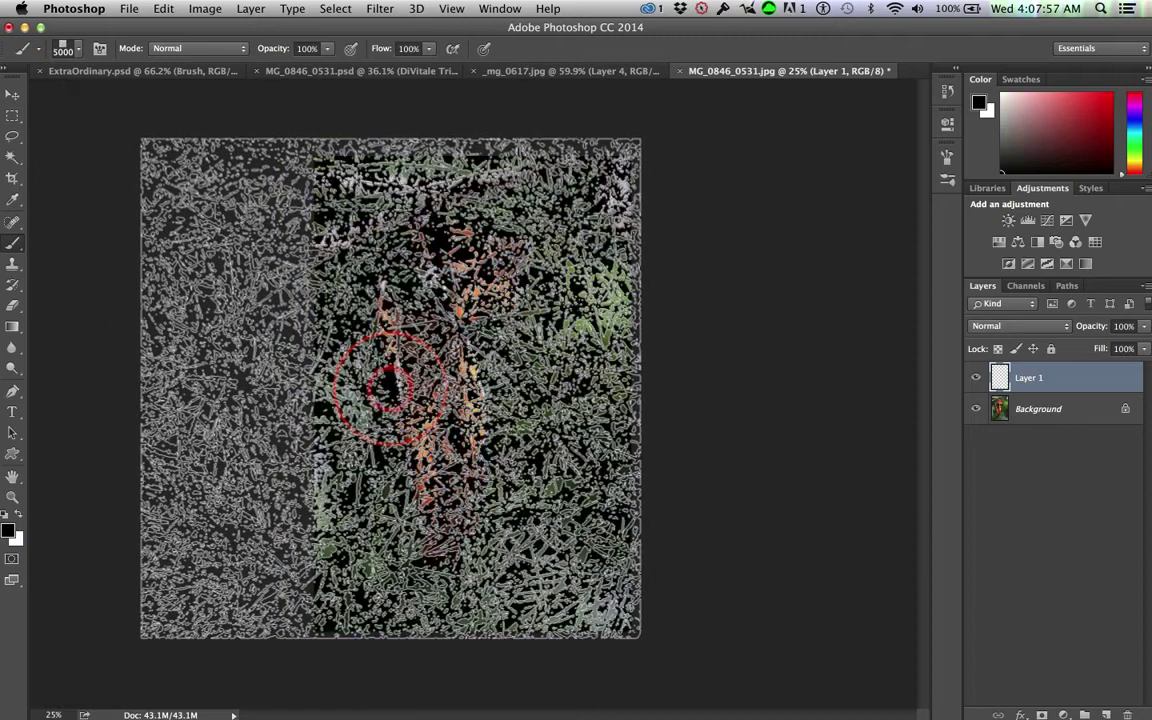
left_click(12, 94)
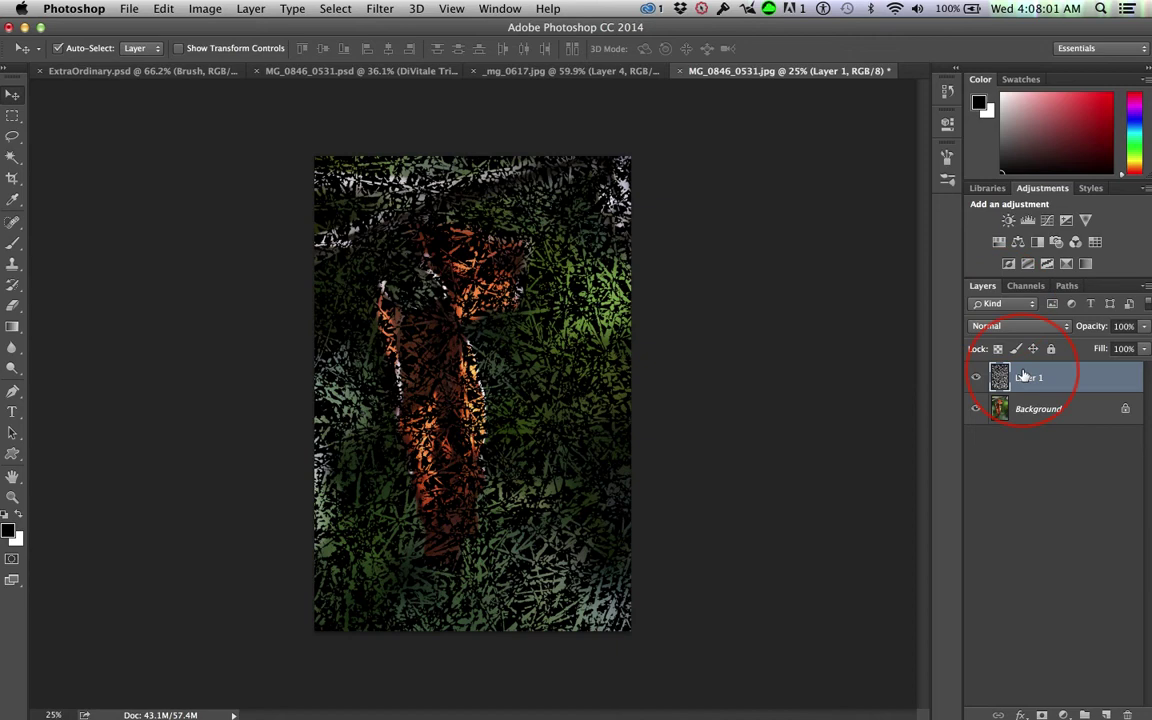
Try the Color Dodge and Hard Light blend modes on the texture layer, Layer 1
left_click(1032, 326)
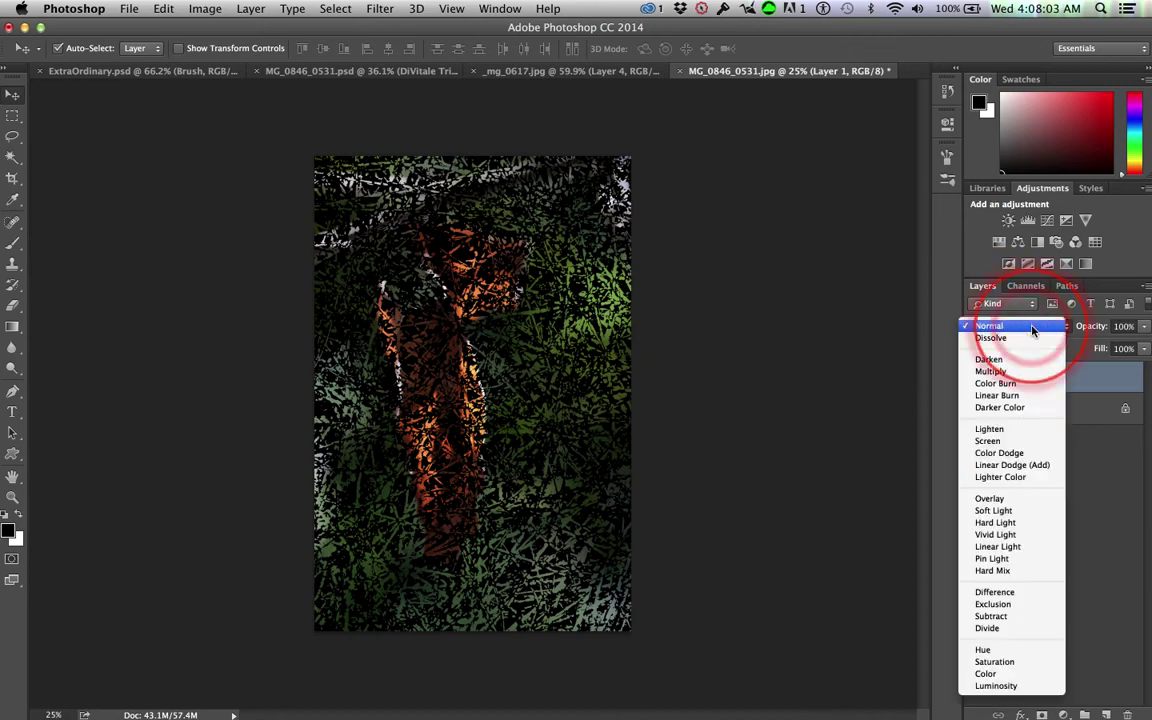
left_click(1011, 455)
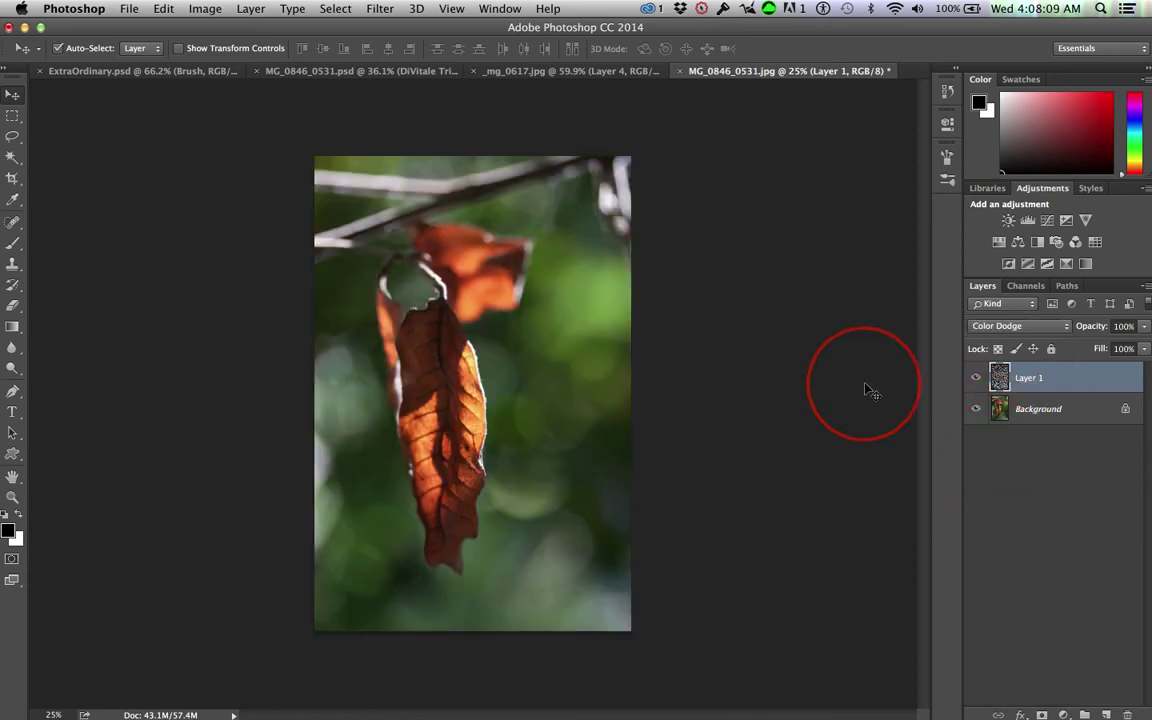
left_click(1030, 330)
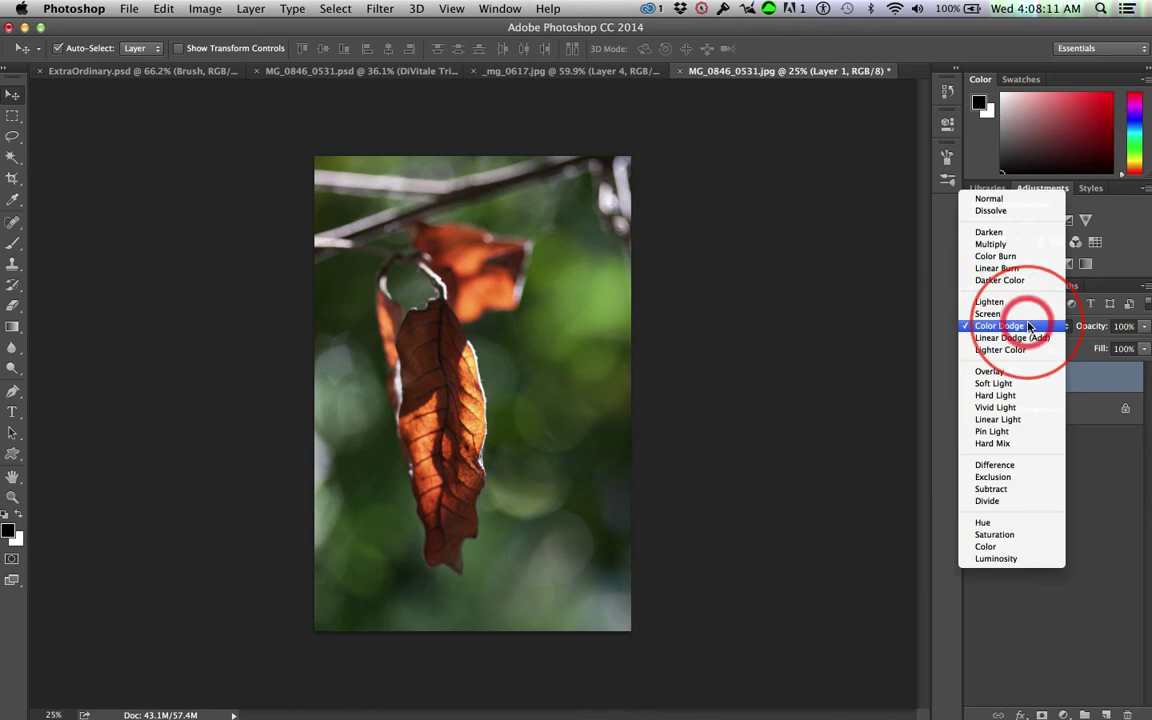
left_click(998, 396)
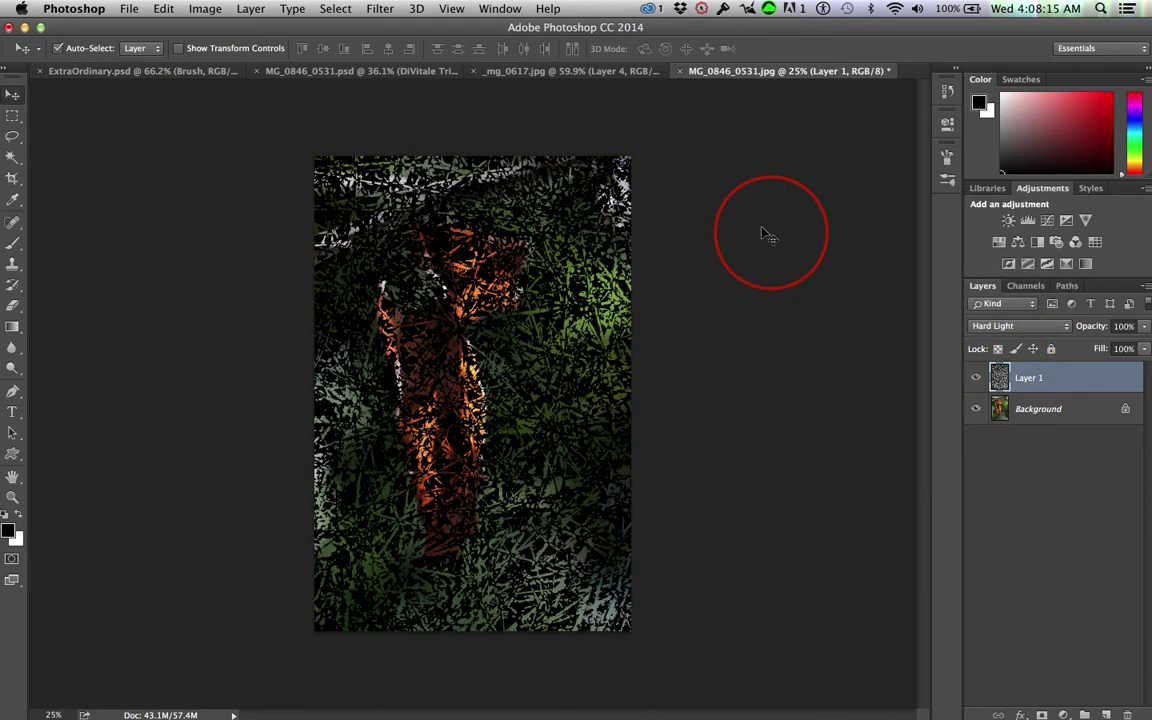
Try a range of blend modes on Layer 1, including Multiply, Linear Dodge (Add), Pin Light, Exclusion, Hard Light and Lighter Color
left_click(1008, 330)
left_click(990, 122)
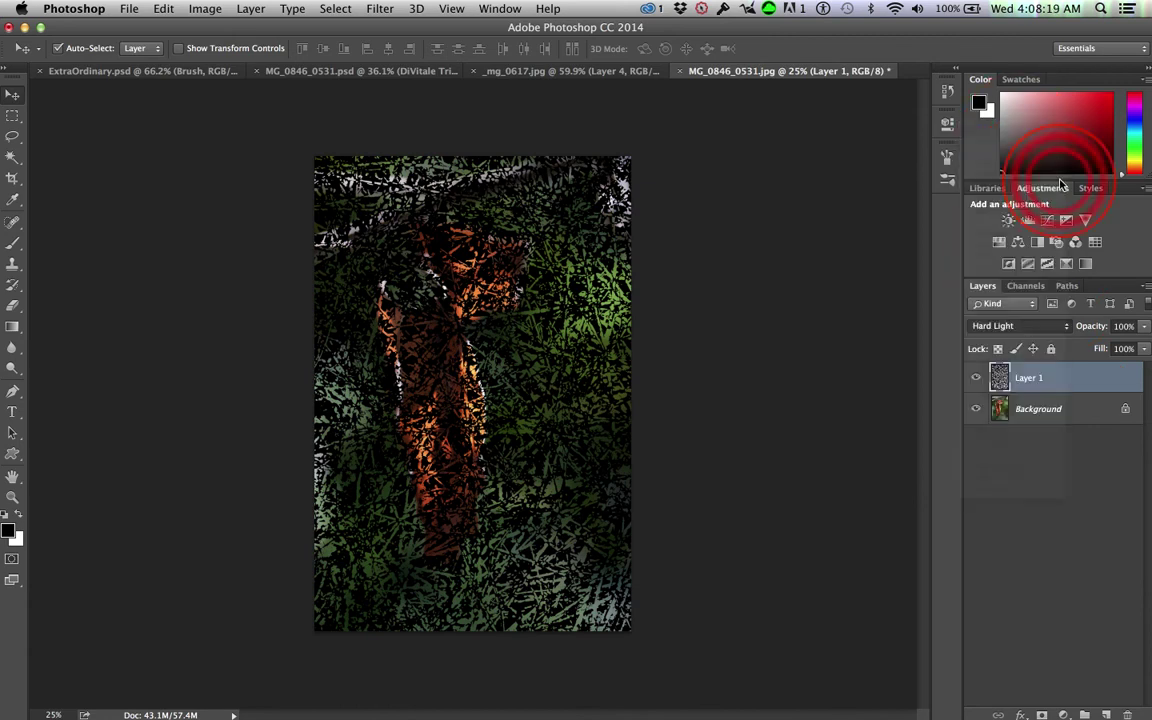
key("shift+equal")
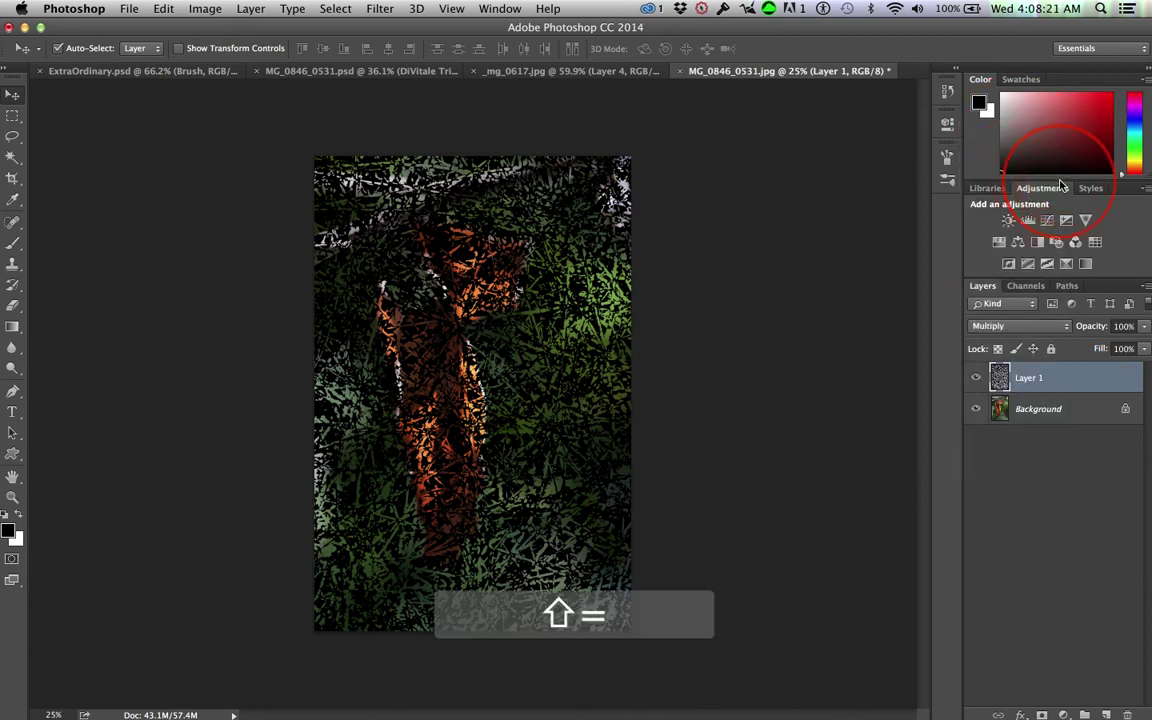
key("shift+equal")
key("shift+equal")
key("shift+equal")
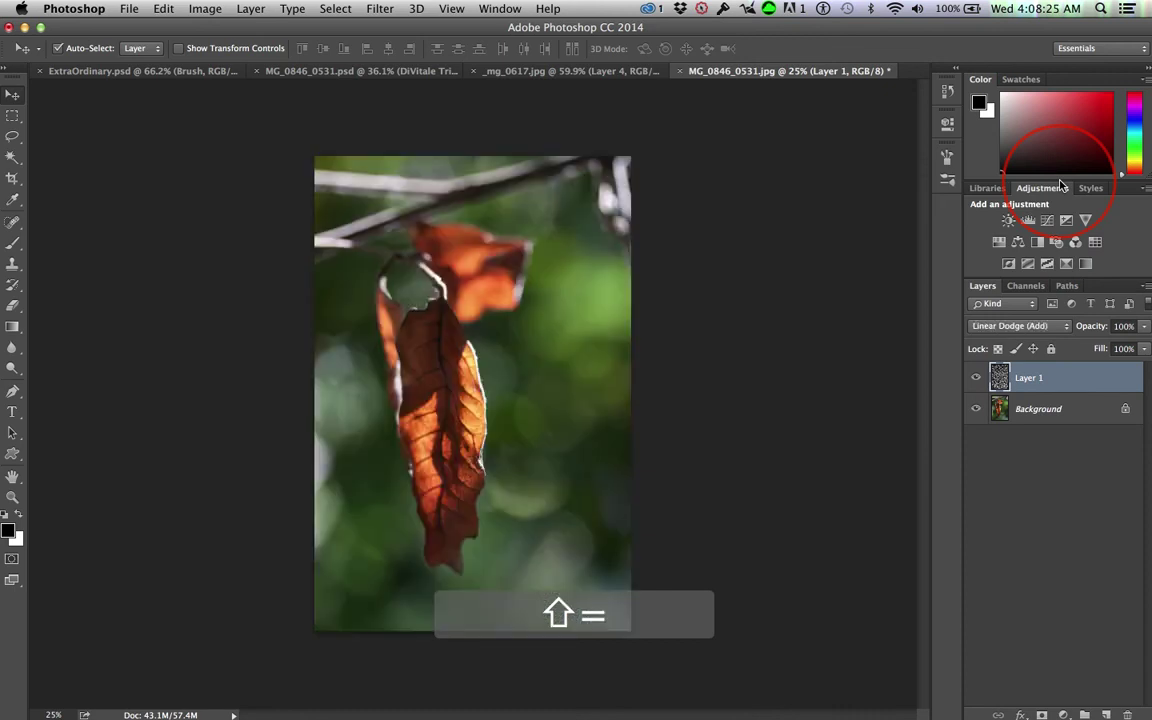
key("shift+equal")
key("shift+equal")
key("shift+equal")
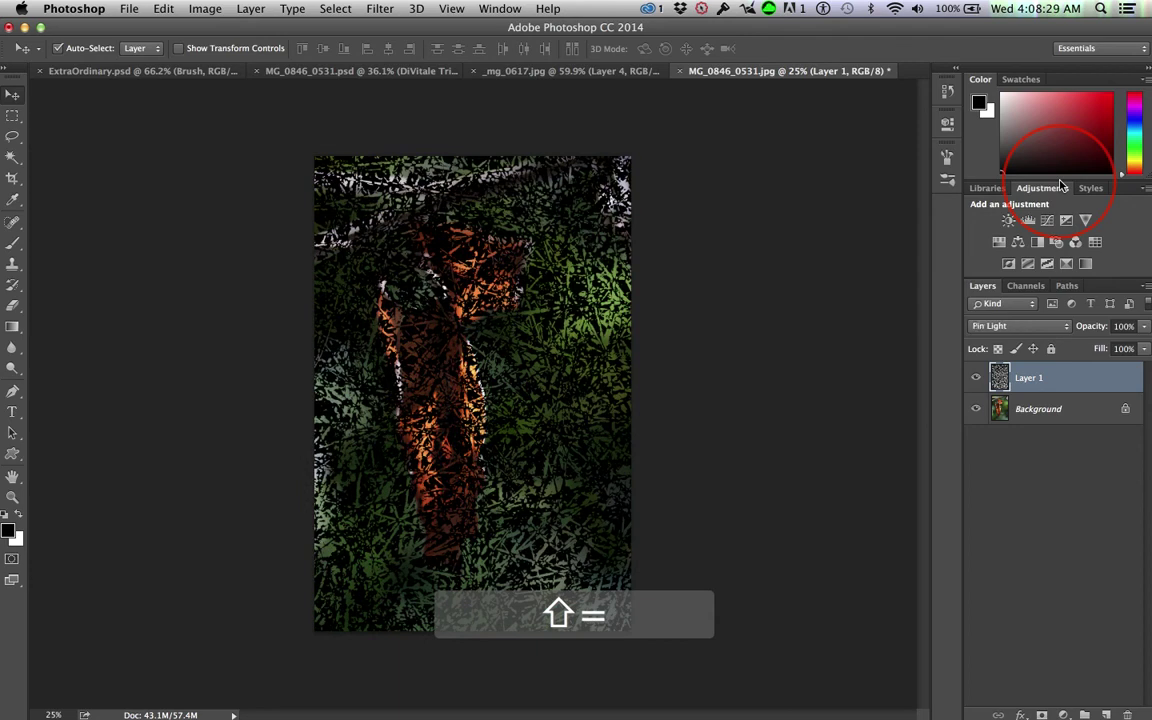
key("shift+equal")
key("shift+equal")
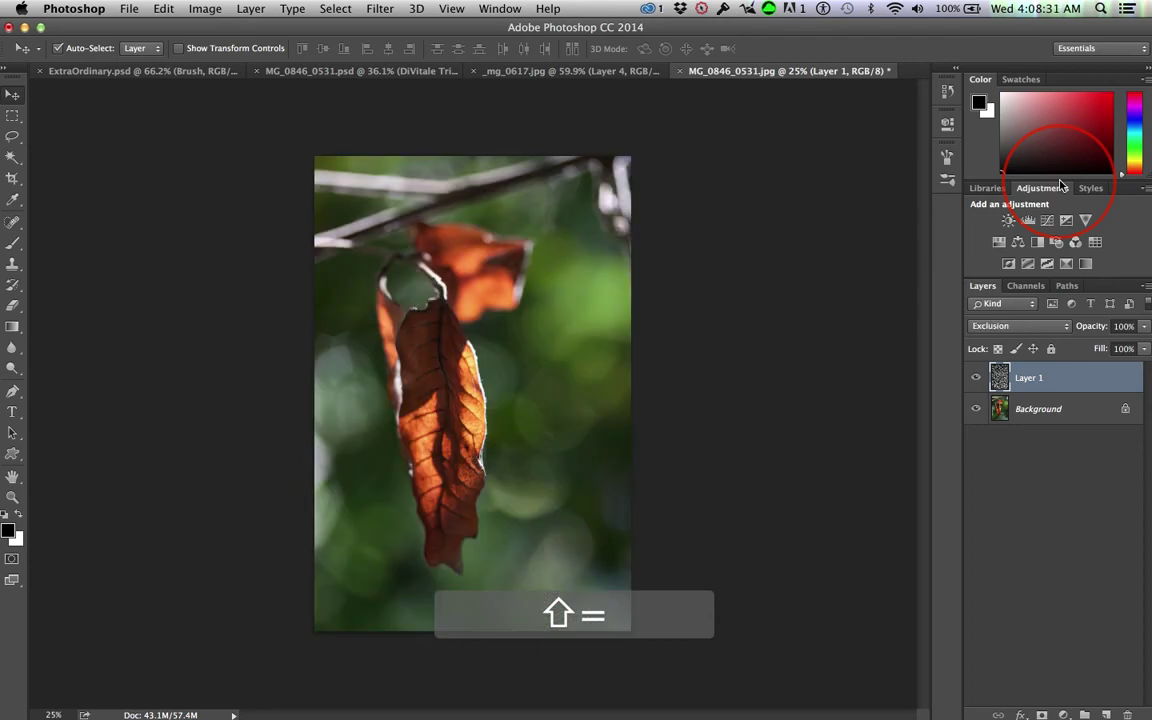
key("shift+minus")
key("shift+minus")
key("shift+minus")
key("shift+minus")
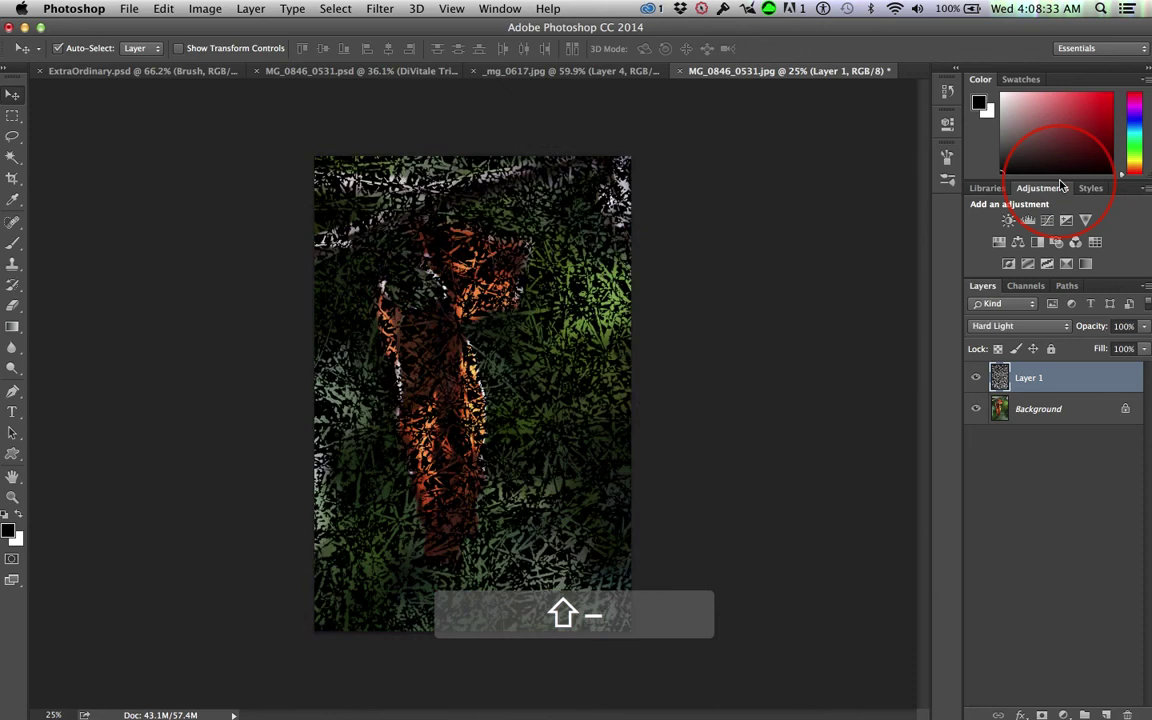
key("shift+minus")
key("shift+minus")
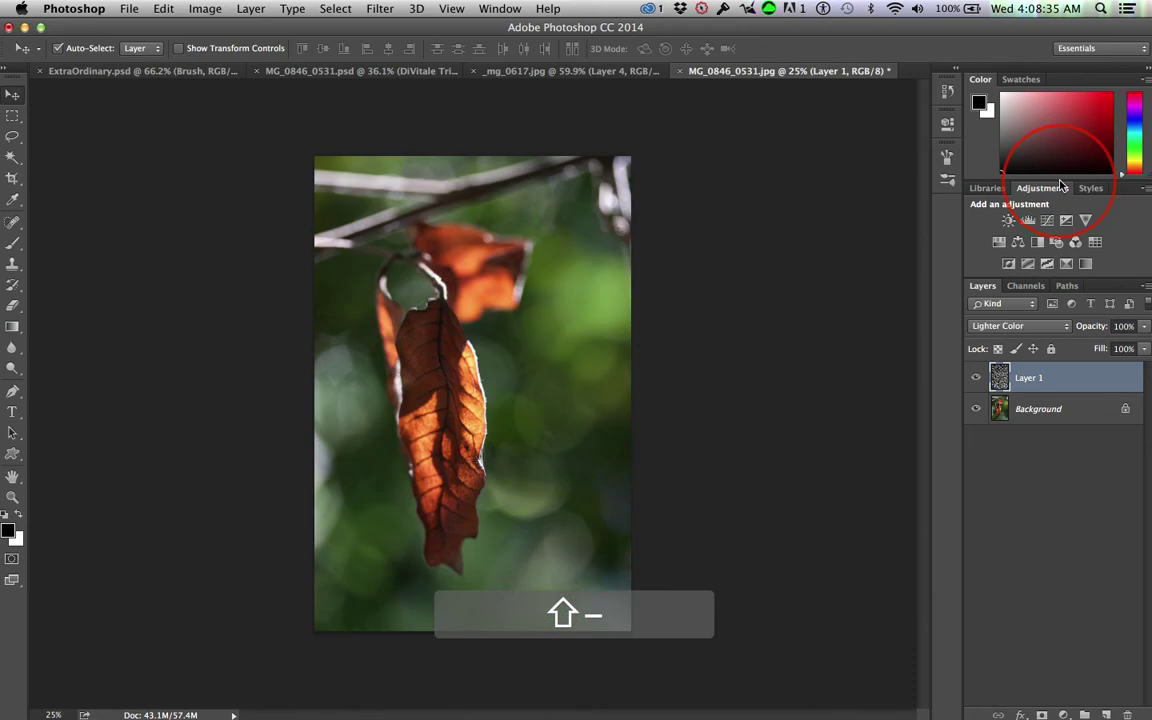
Set Layer 1 to the Overlay blend mode at 14% opacity and inspect the texture at 100% zoom
key("shift+equal")
key("shift+equal")
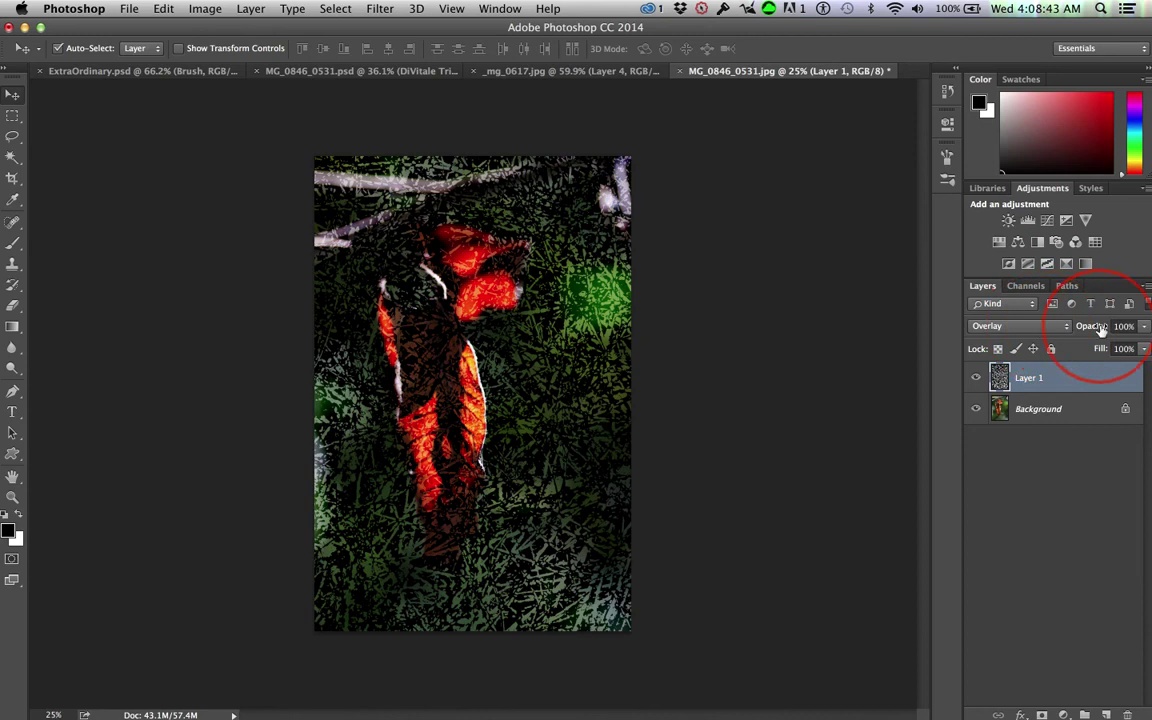
left_click_drag(1093, 329, 1022, 333)
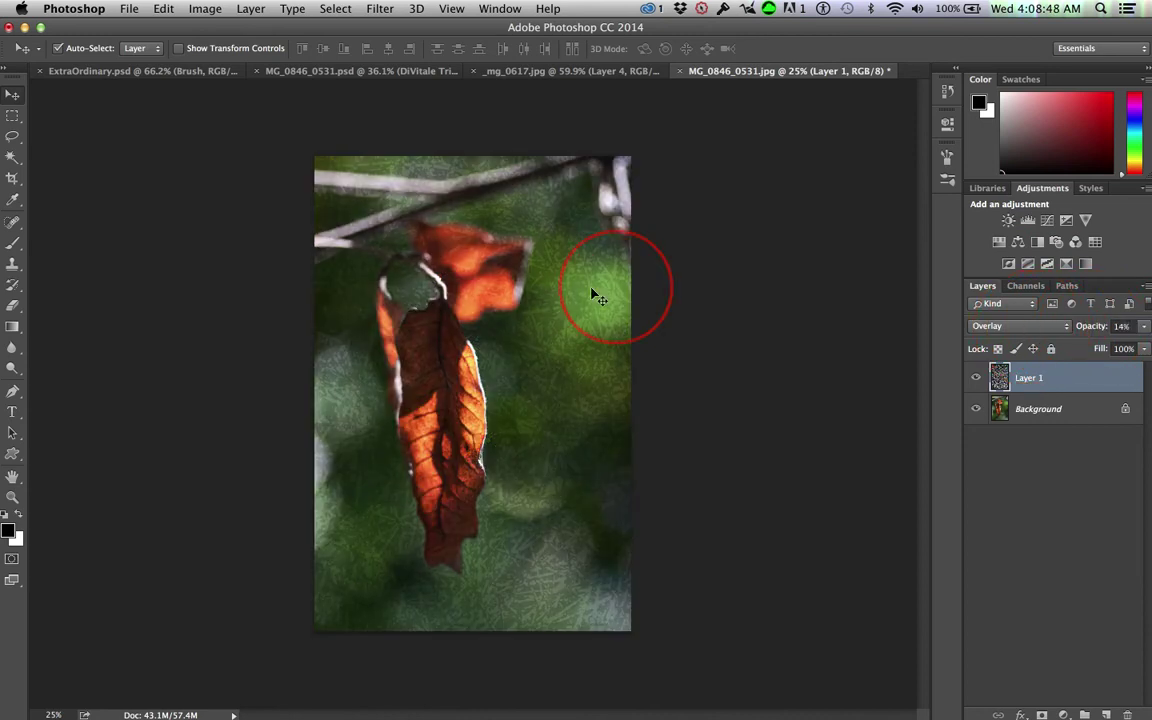
key("super+1")
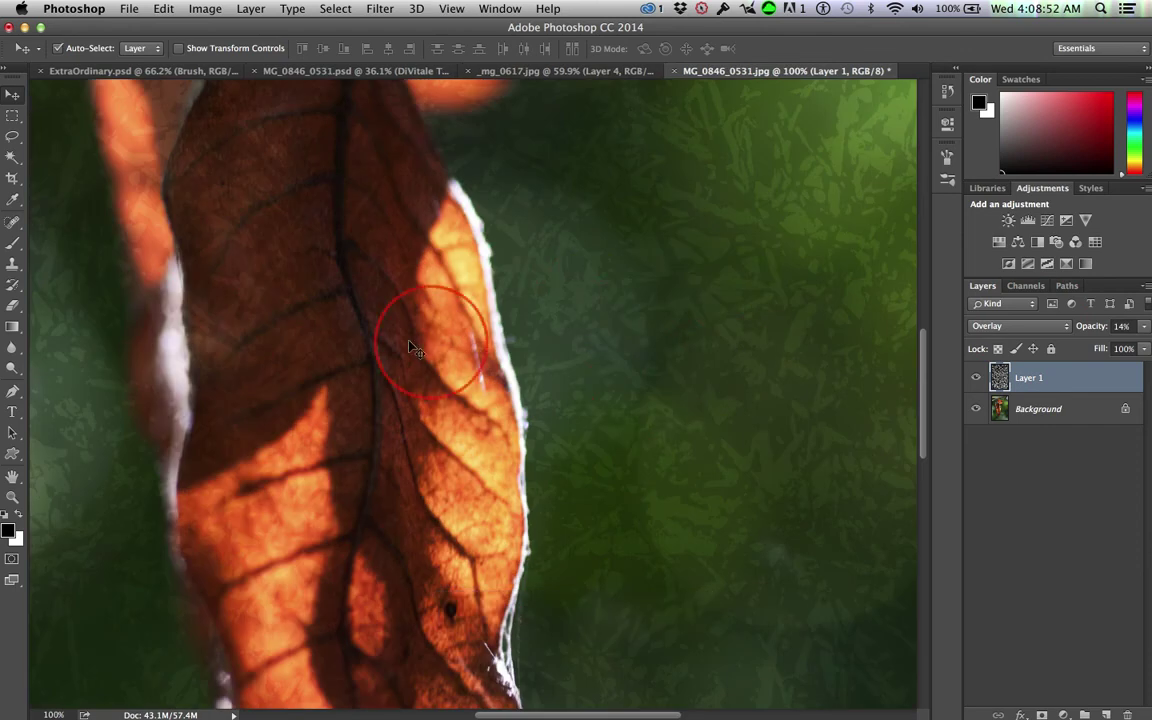
Switch to MG_0846_0531.psd and adjust the Gaussian Blur smart filter's radius on the DiVitale Trick layer
left_click(338, 76)
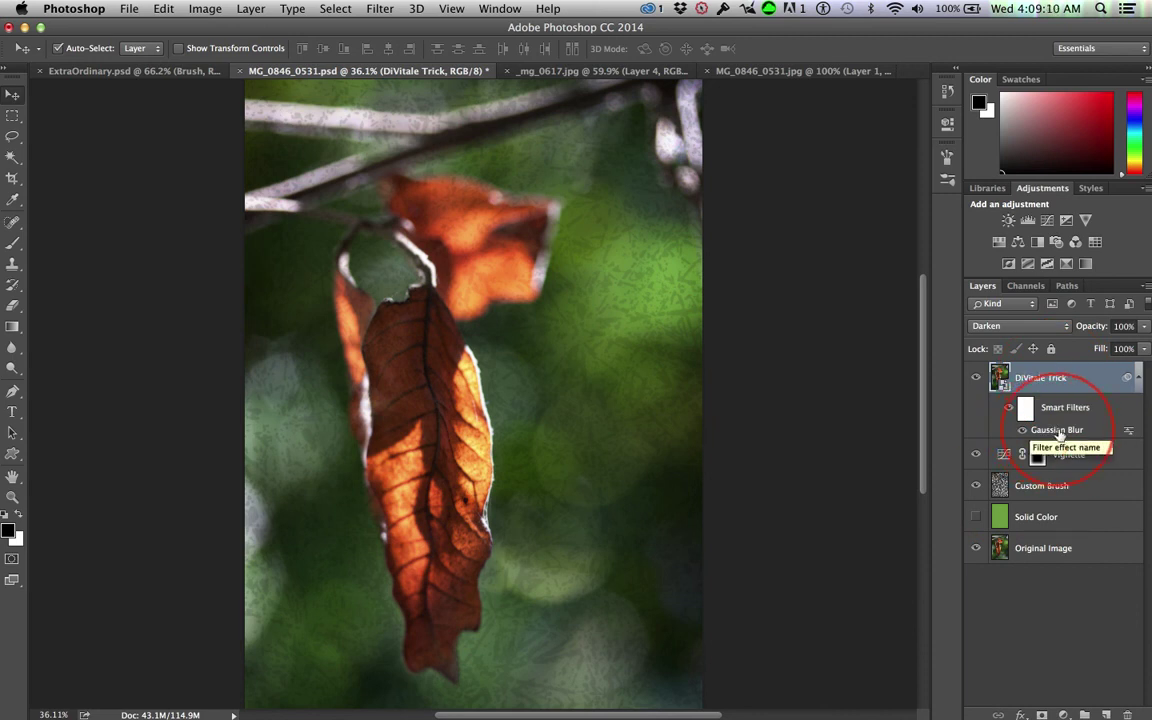
double_click(1068, 428)
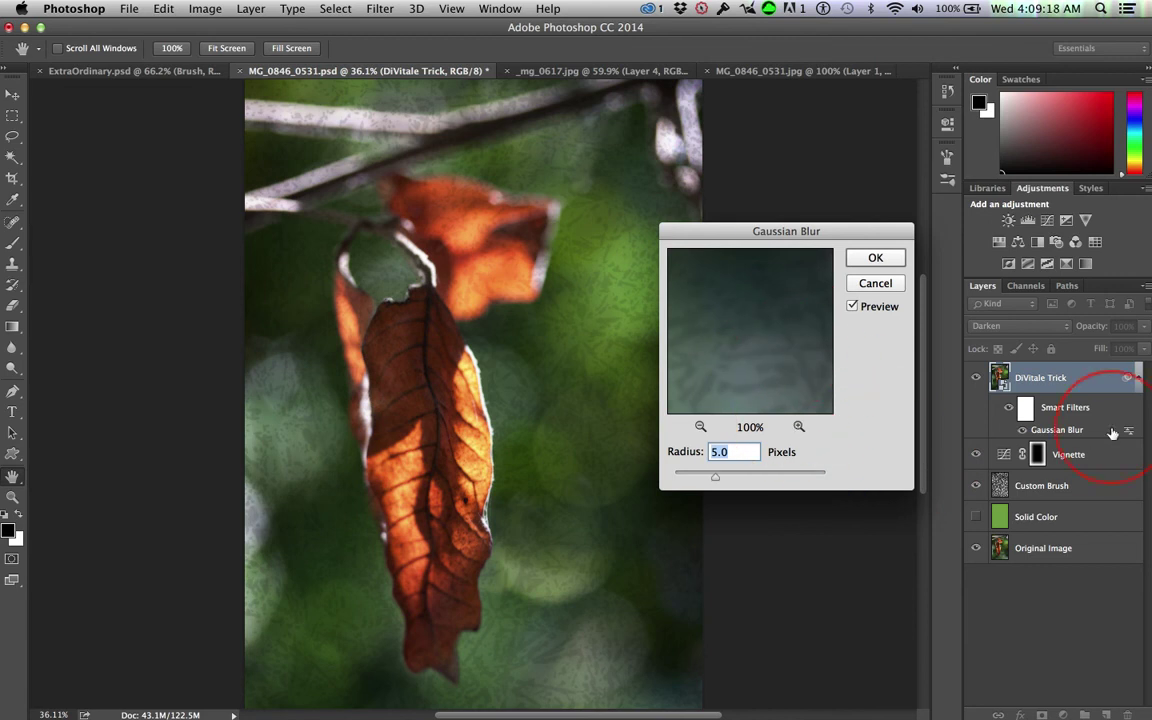
left_click(716, 479)
mouse_move(716, 479)
left_mouse_down()
mouse_move(815, 481)
mouse_move(712, 489)
left_mouse_up()
left_click(875, 257)
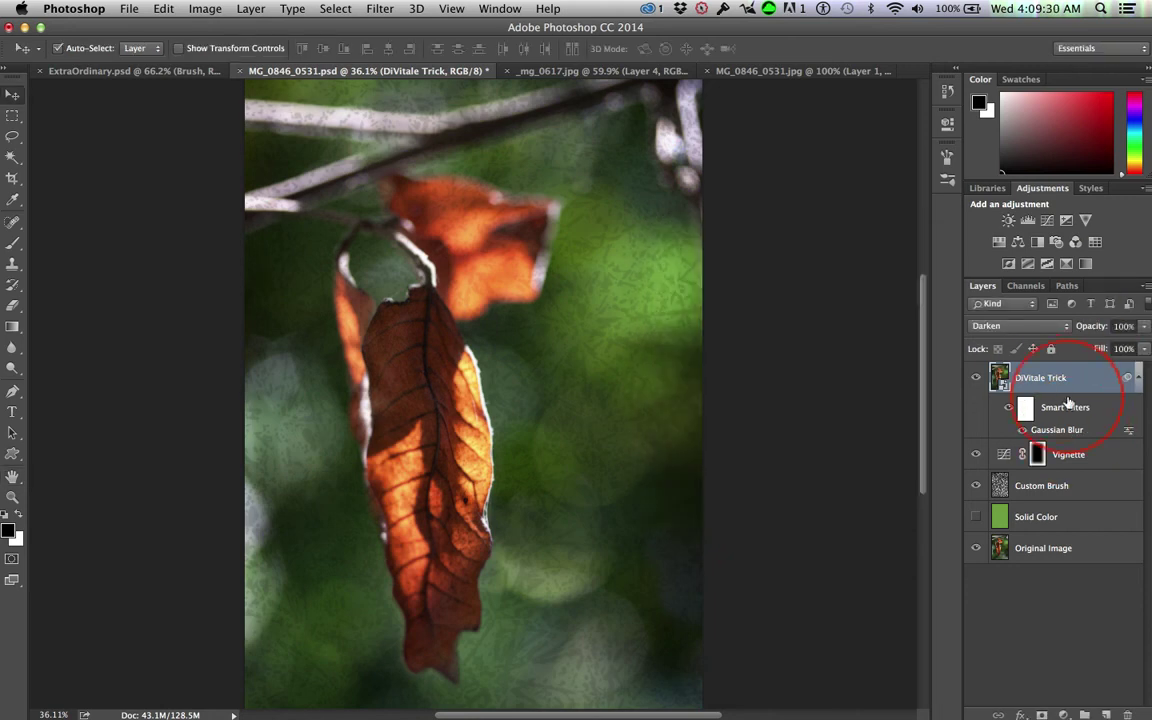
Review the blend modes in the Gaussian Blur smart filter's blending options and close them without applying changes
double_click(1130, 432)
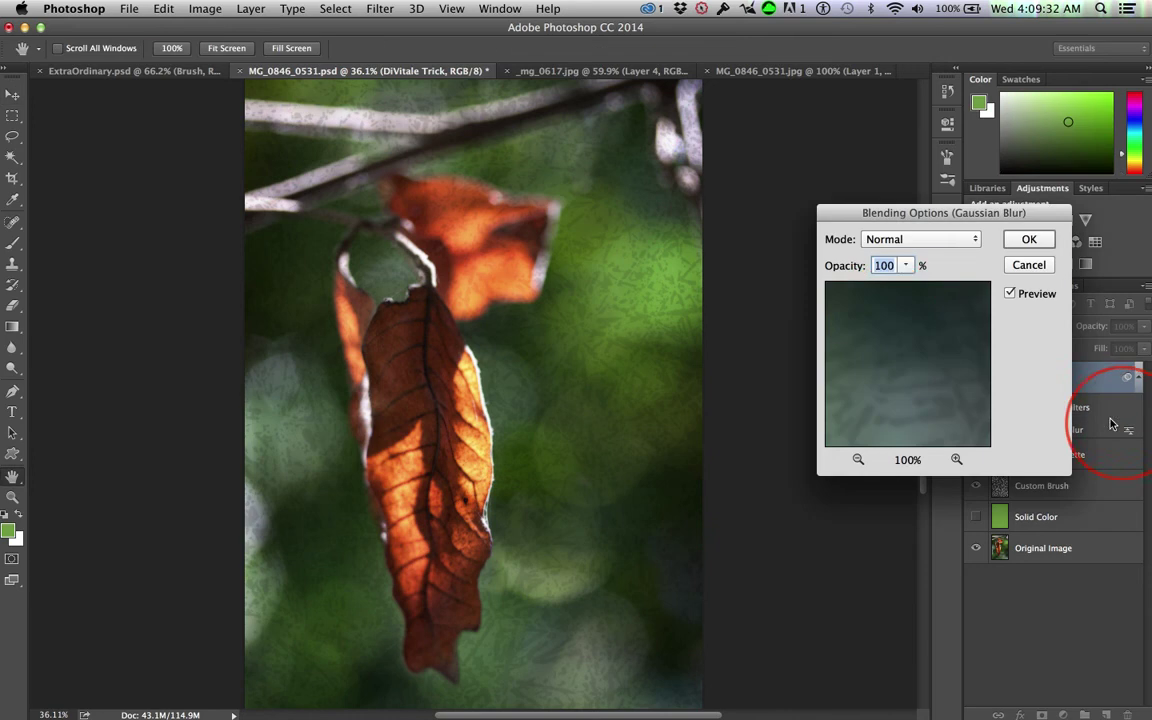
left_click(905, 240)
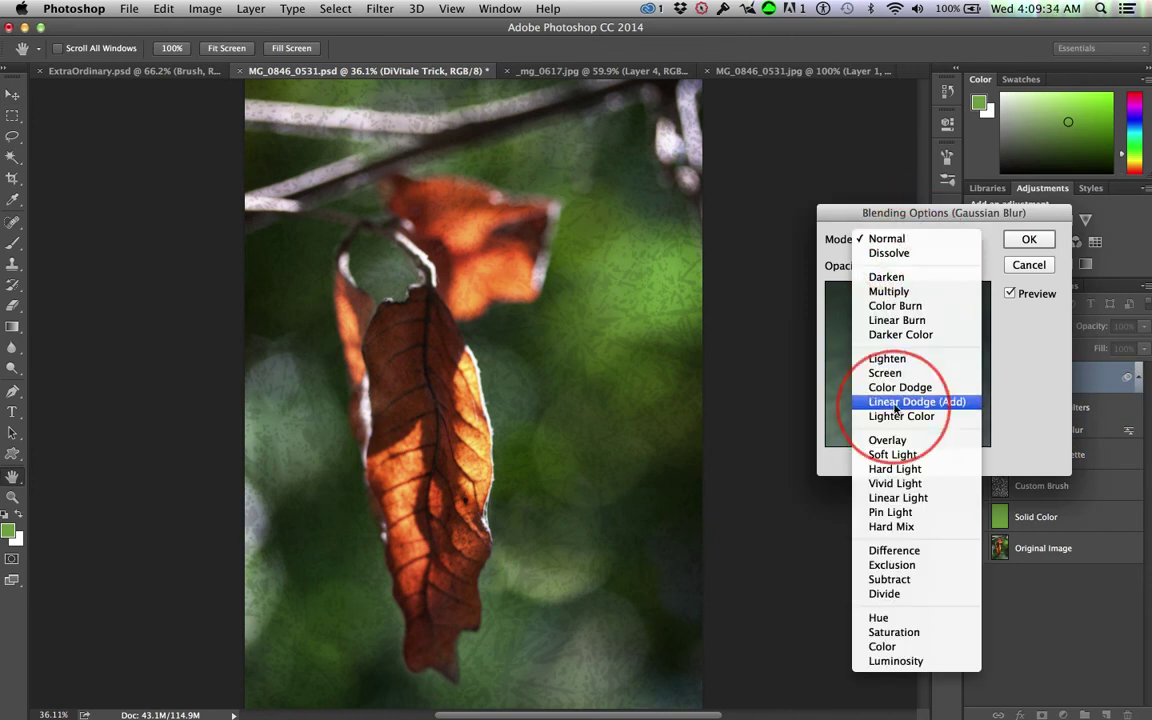
left_click(1041, 370)
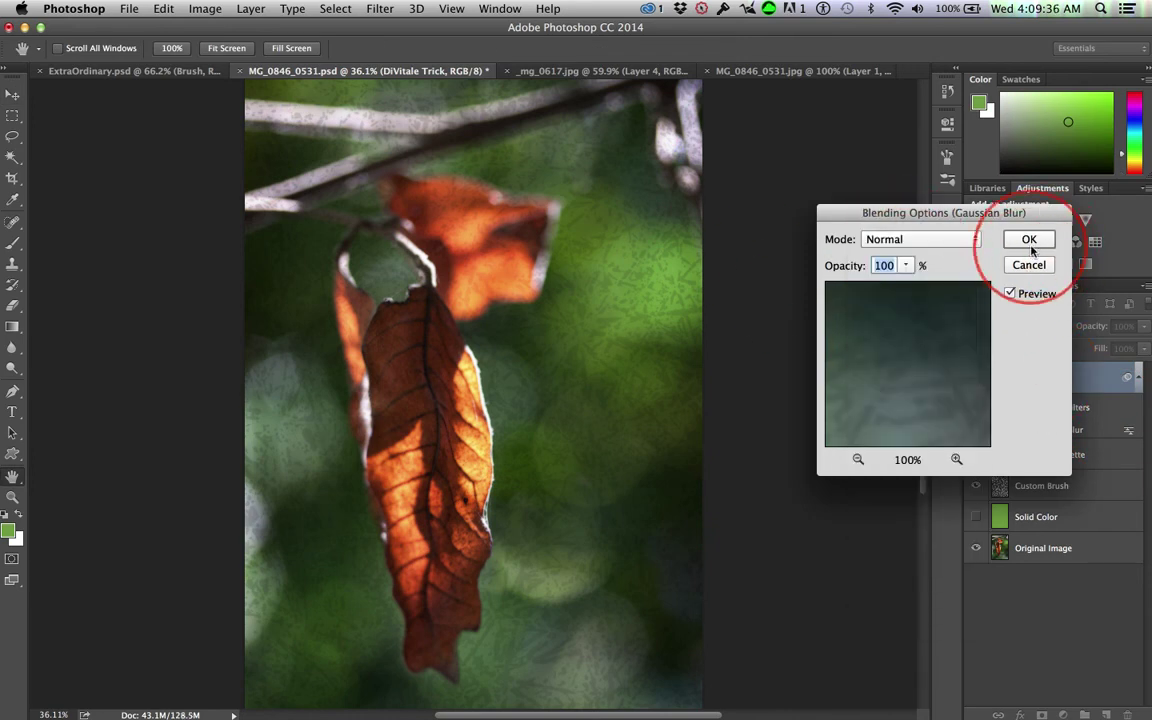
left_click(1029, 266)
left_click(1005, 378)
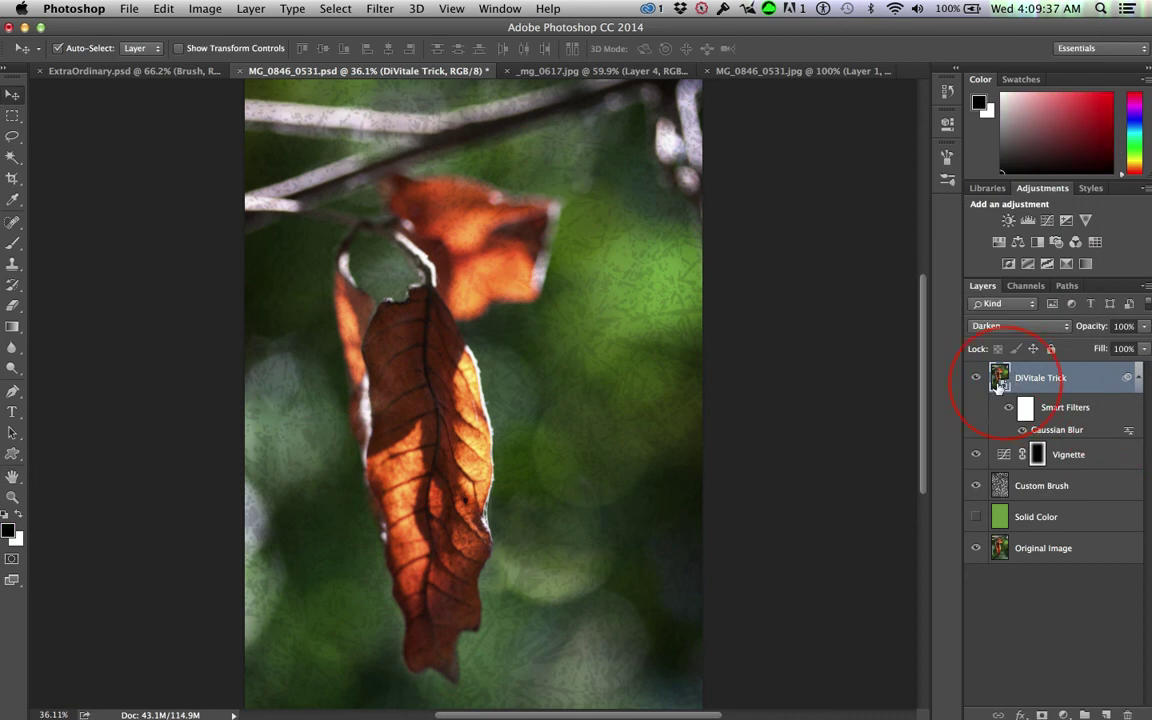